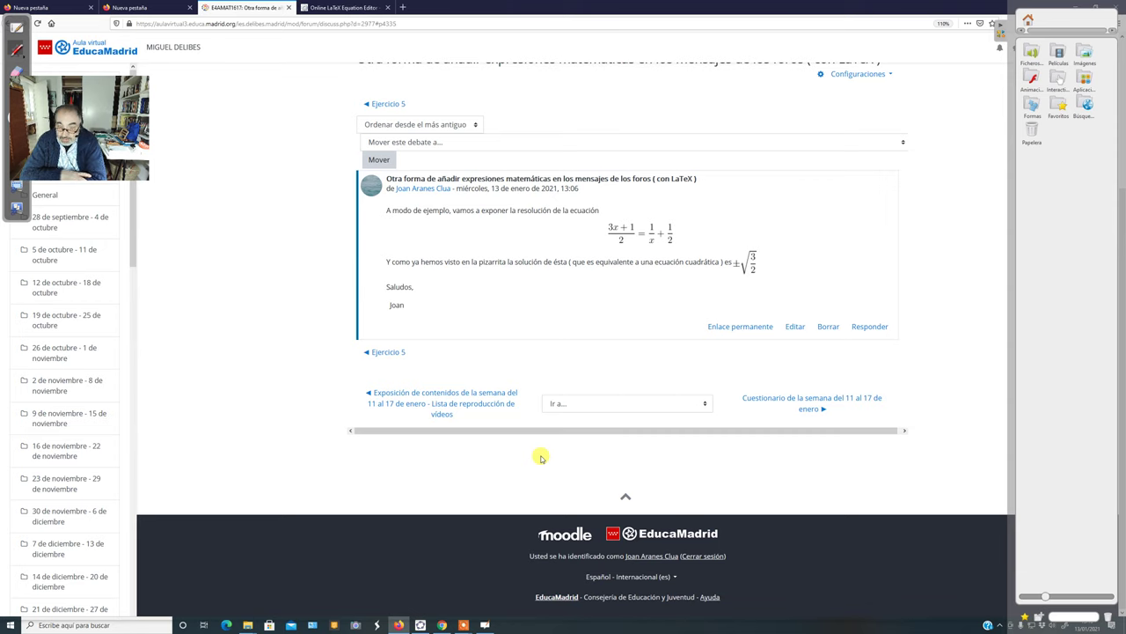
- Return to the weekly forum's discussion list and reopen the thread about adding mathematical expressions with LaTeX
scroll(528, 378, "up", 3)
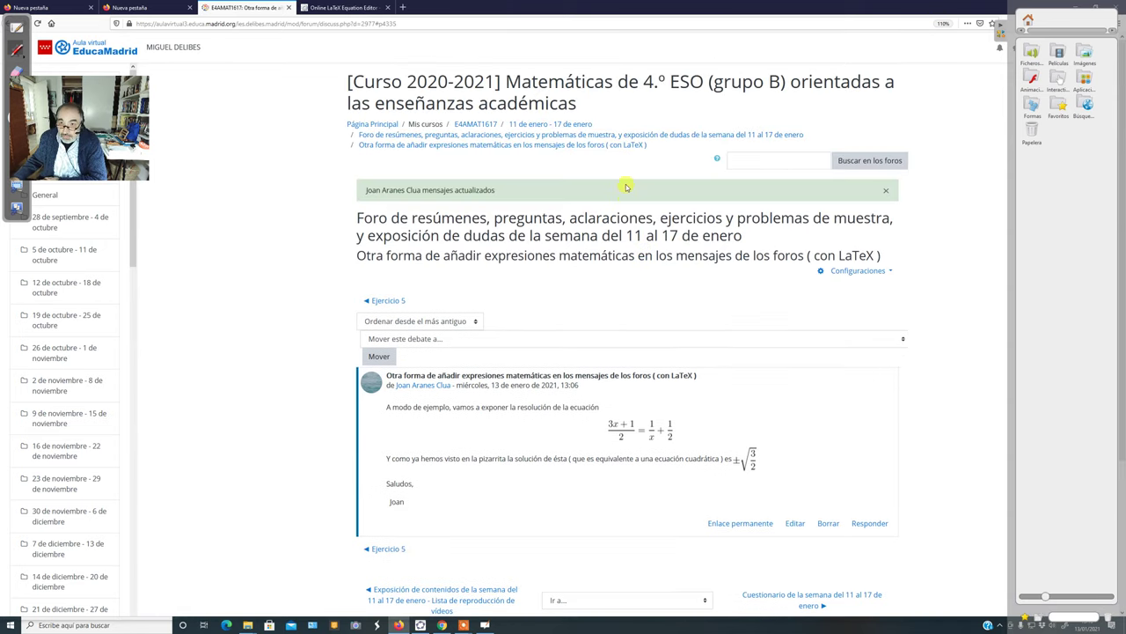
left_click(620, 137)
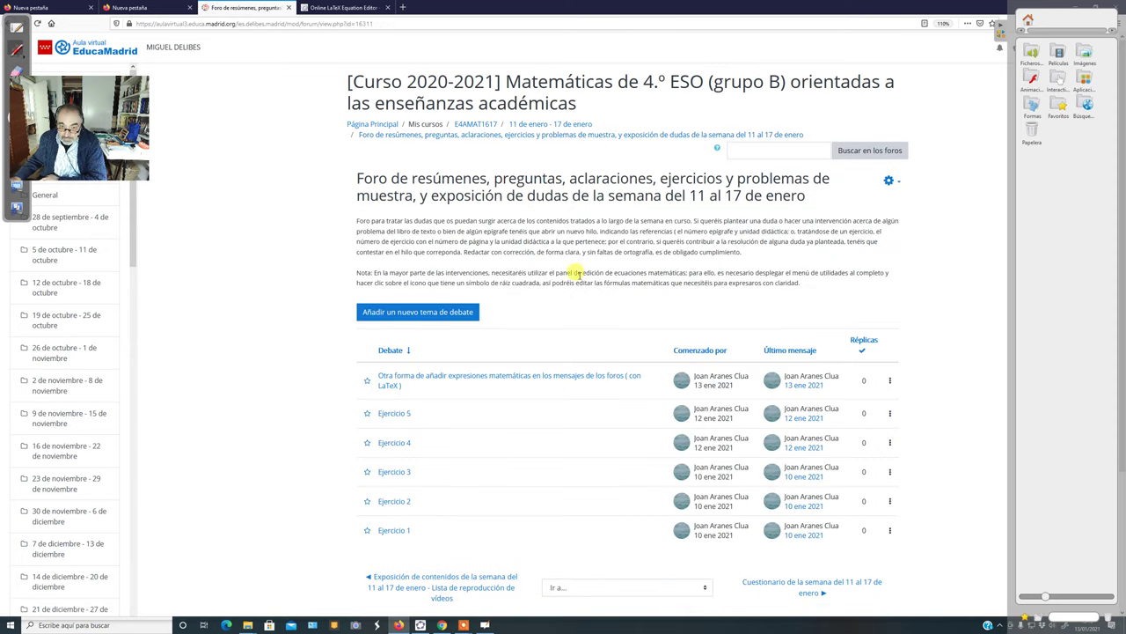
left_click(562, 379)
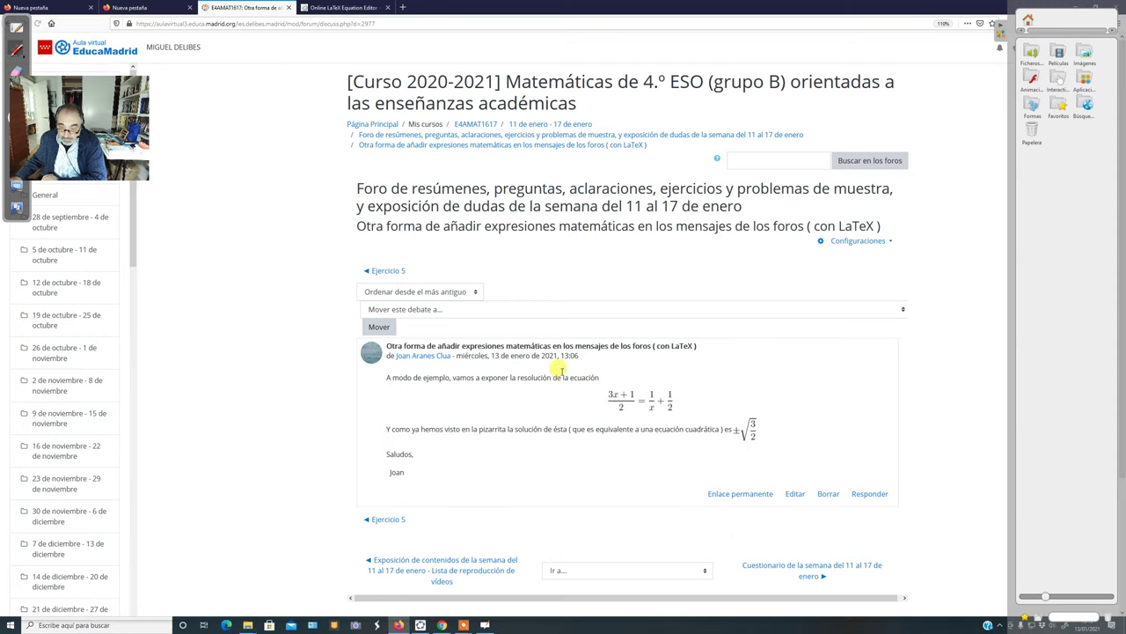
- Start a reply to the LaTeX example post with the text "Ah ... por cierto. Recordad que"
scroll(588, 339, "down", 2)
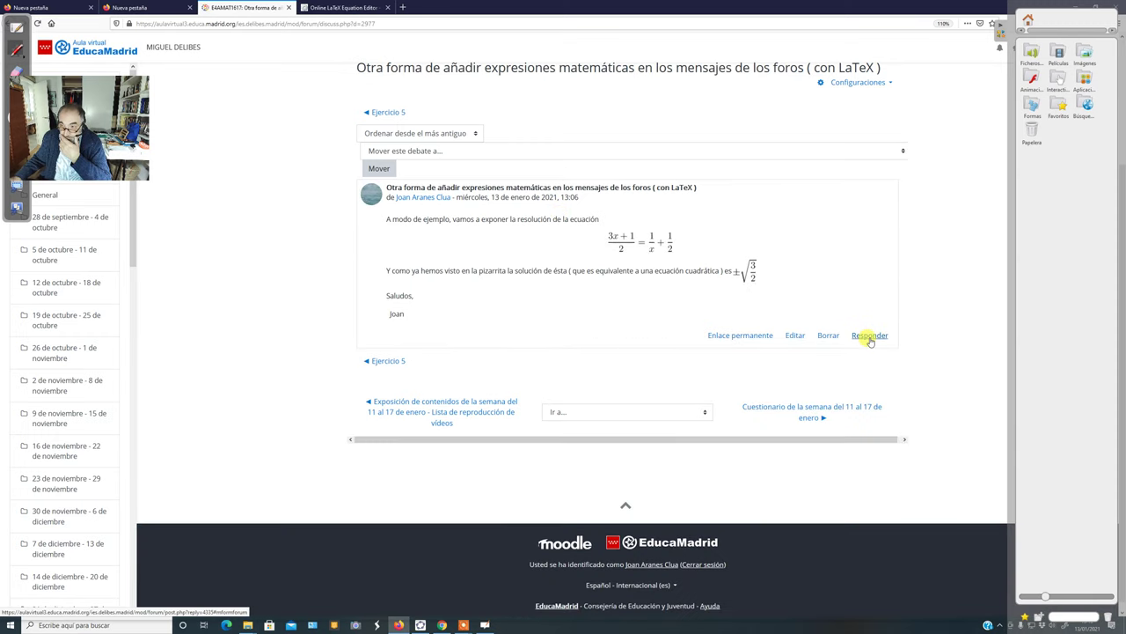
left_click(869, 339)
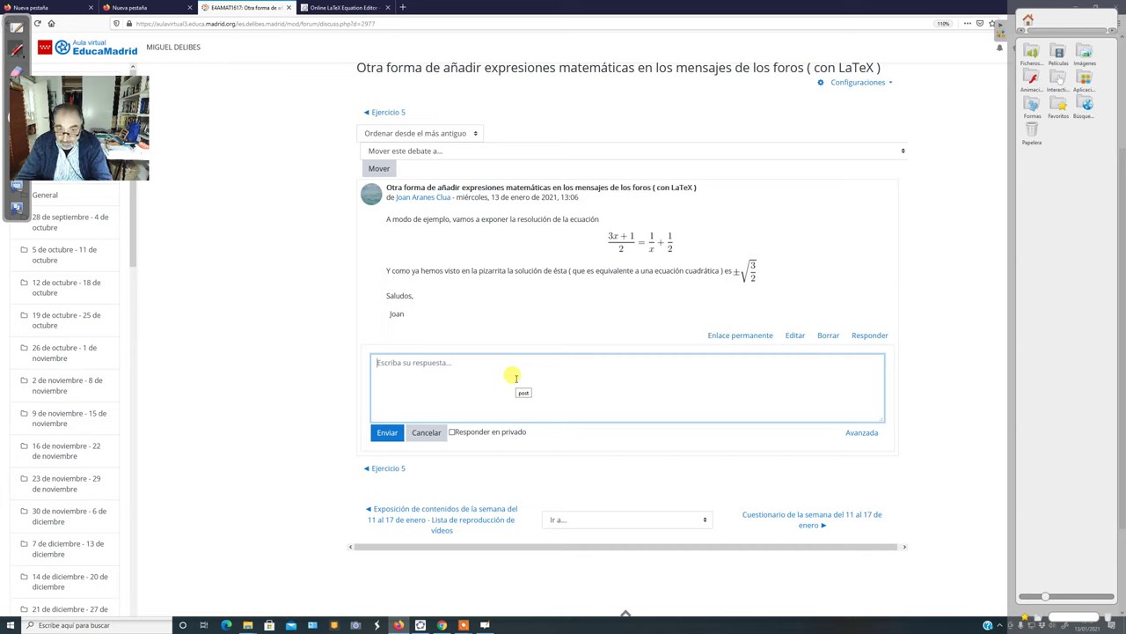
type("Ah")
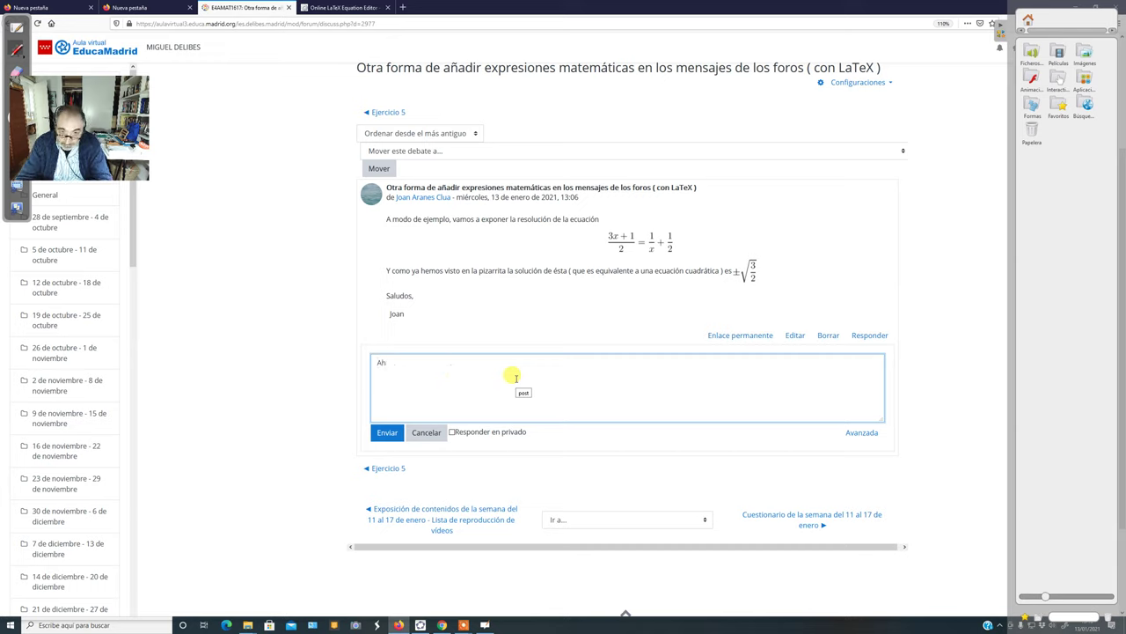
type(" ...")
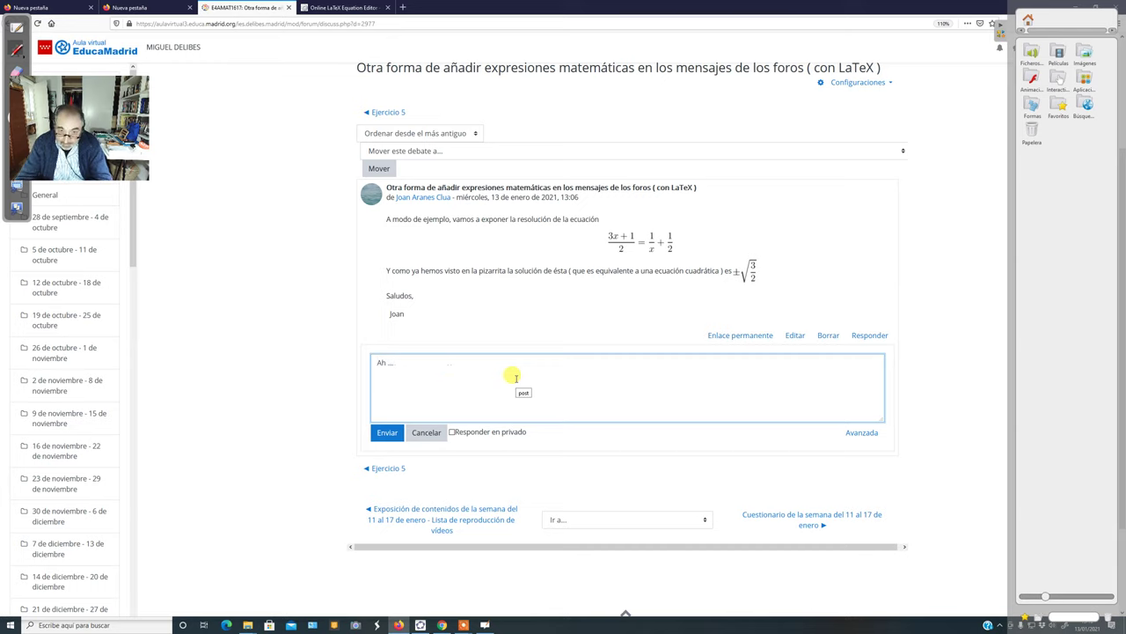
type(" por cierto.")
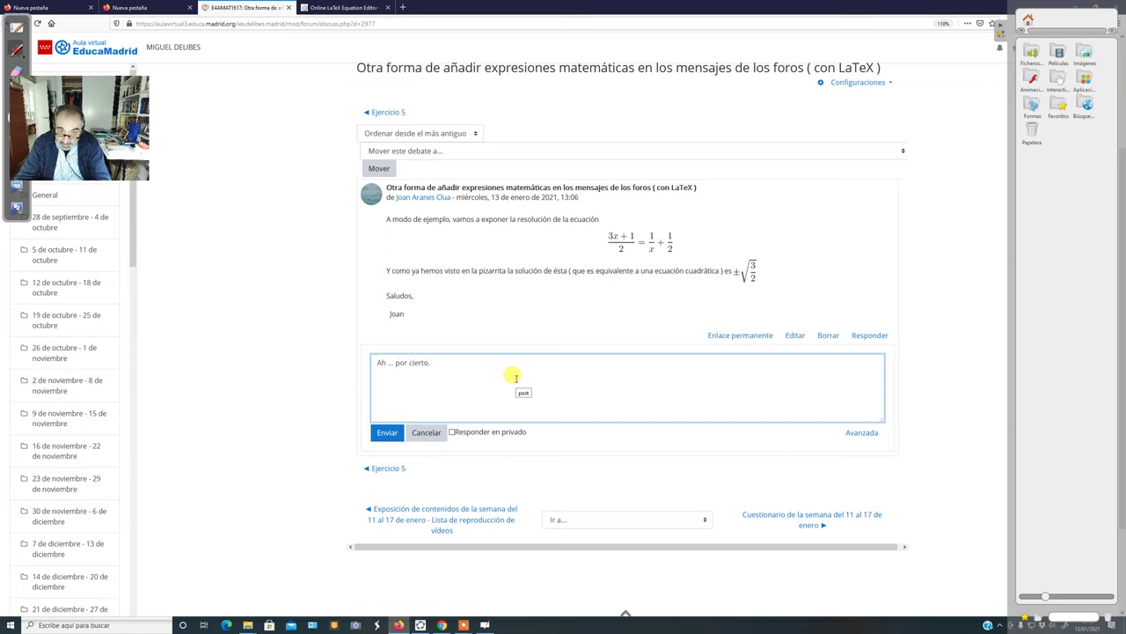
type(" Recordad que ")
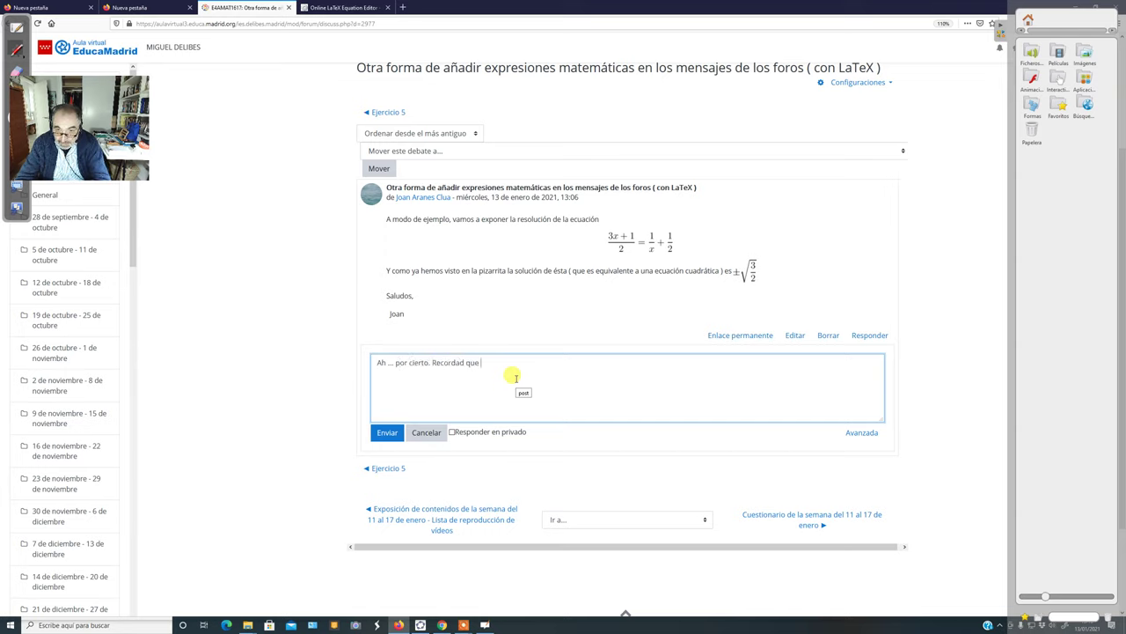
type("es")
key("BackSpace")
key("BackSpace")
key("BackSpace")
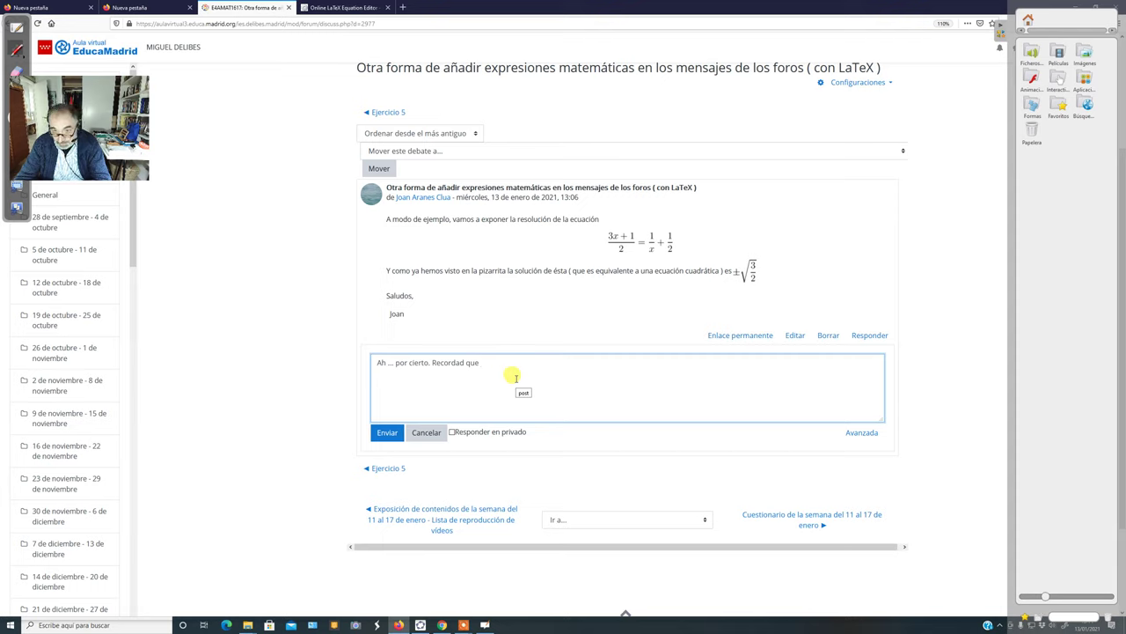
- Continue the reply with "en el contexto las aulas virtuales siempre recomiendo MathType"
type("en el")
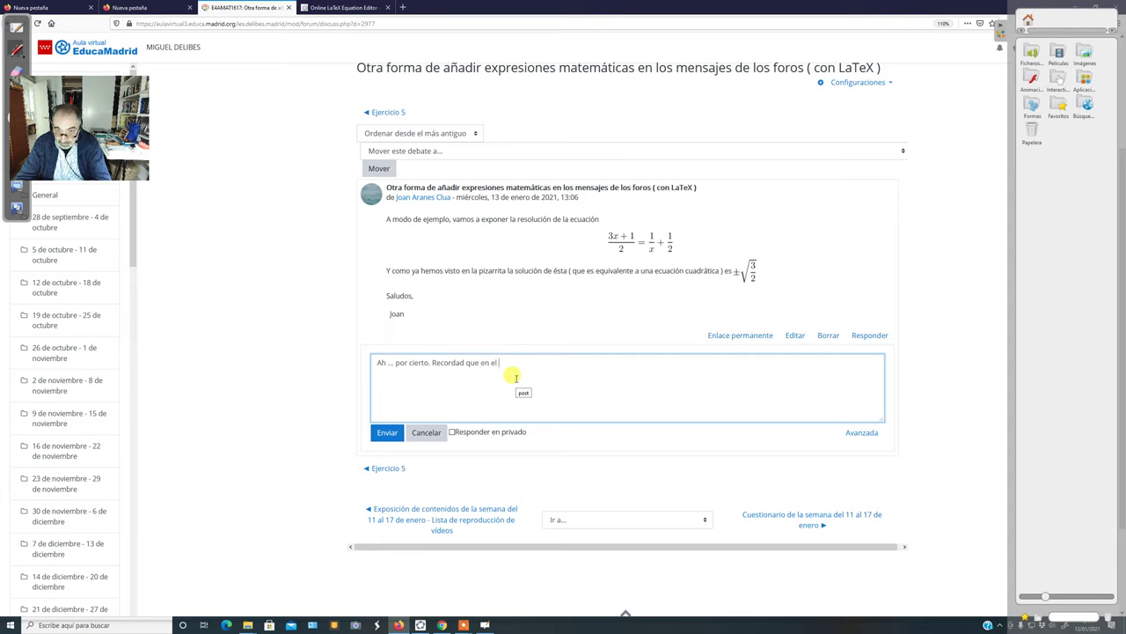
type(" contexto l")
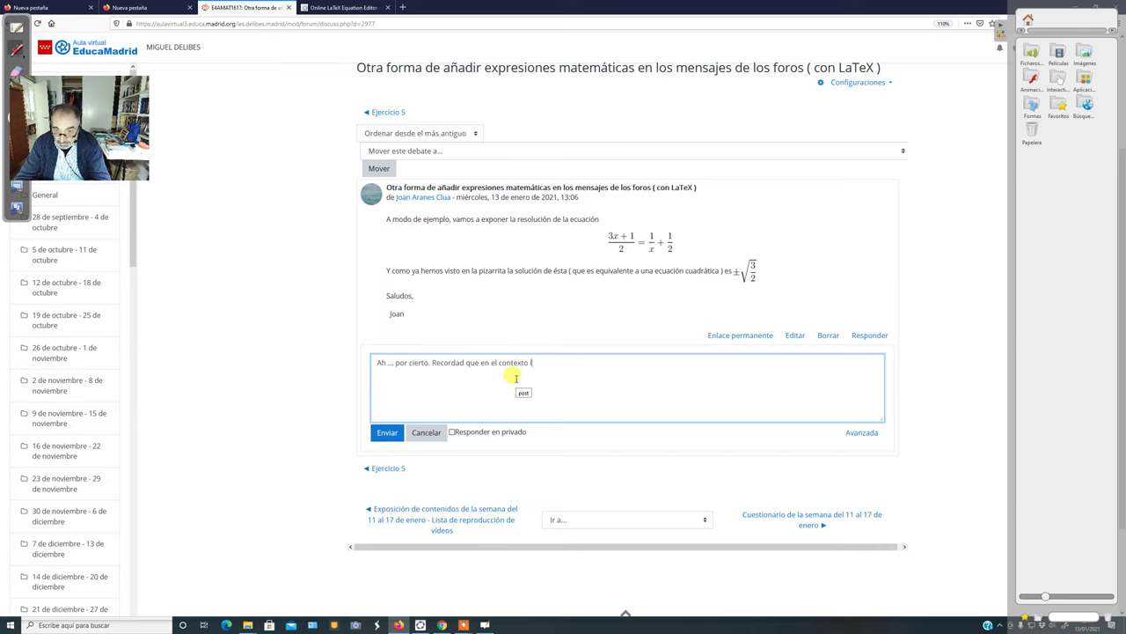
type("as aulas vi")
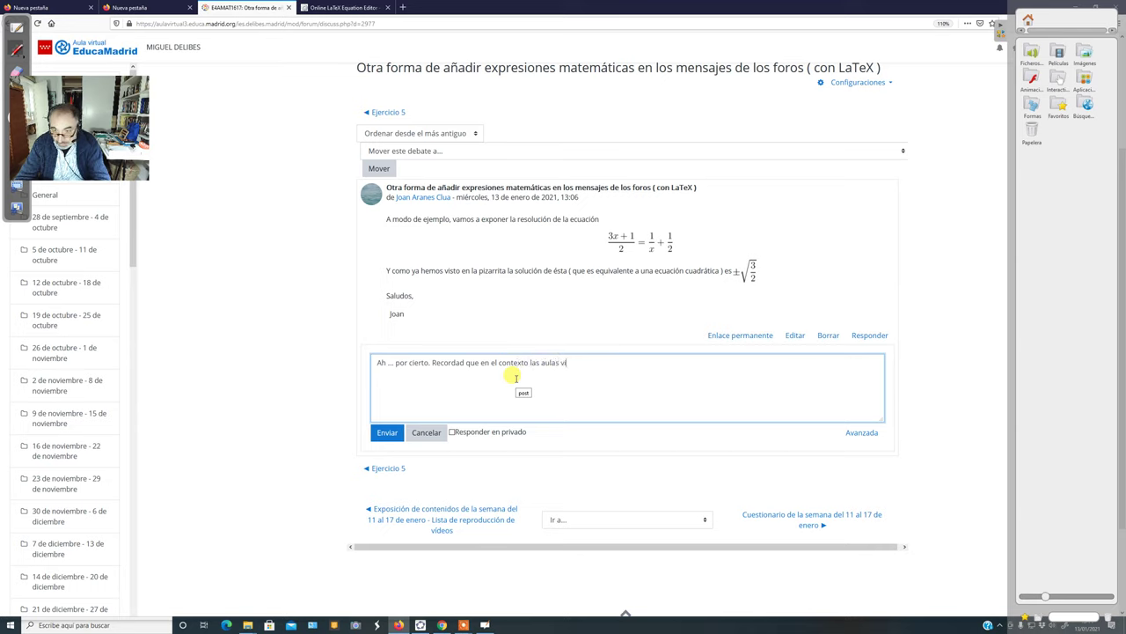
type("rtuales si")
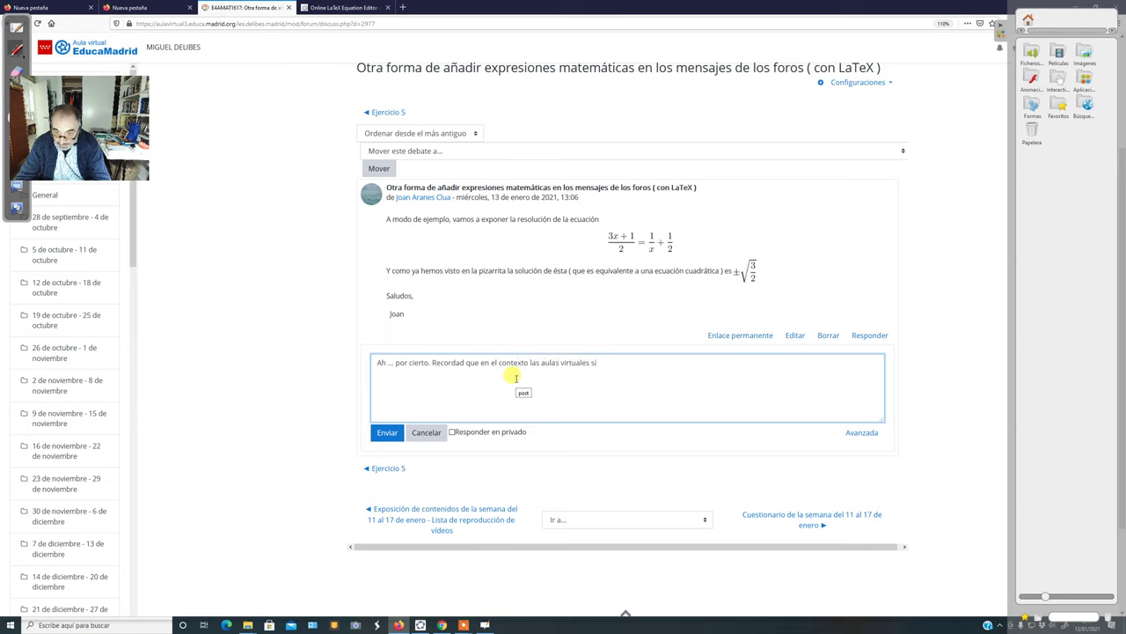
type("empre")
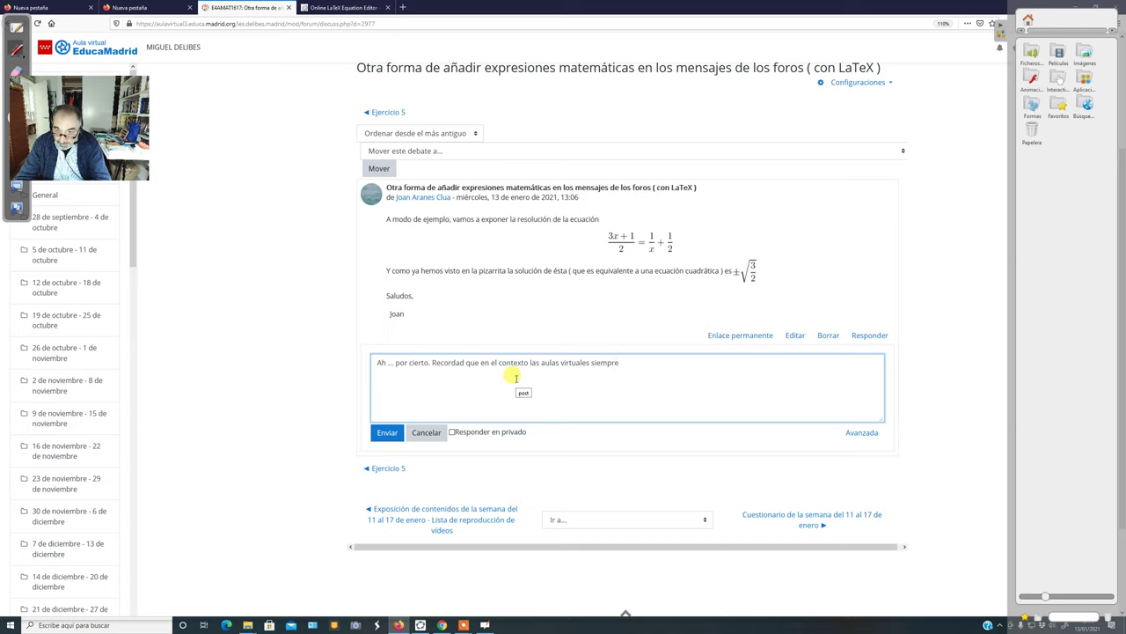
type(" recomiendo")
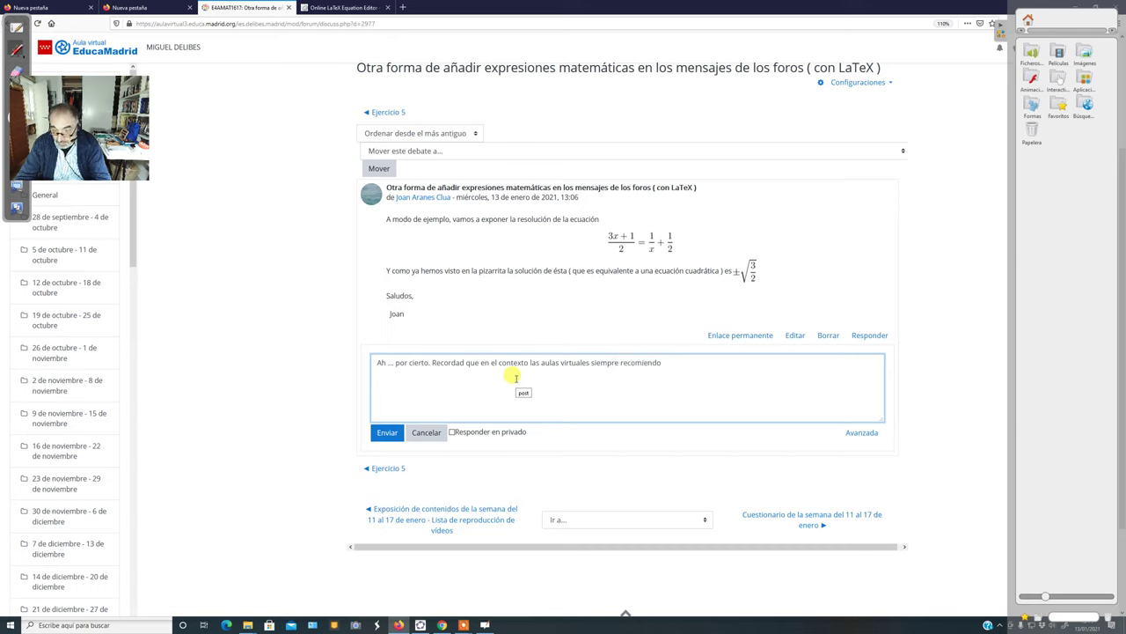
type(" M")
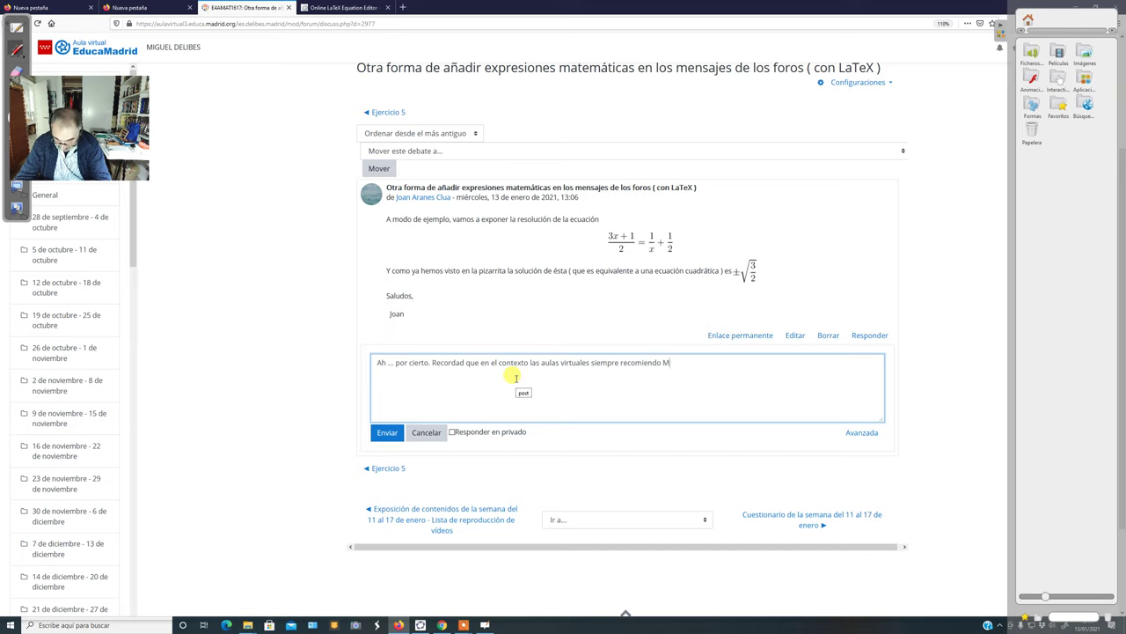
type("athType")
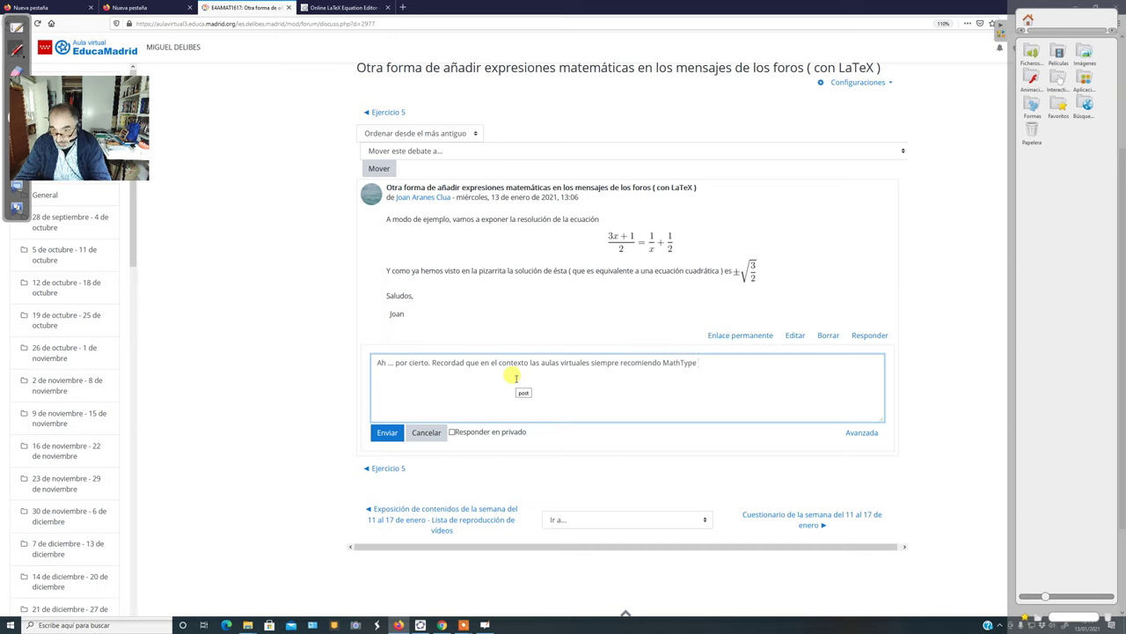
- Complete the reply's sentence with "antes que LaTeX, puesto que para vosotras es más sencillo. Así:" and add a new line
type(" antens que L")
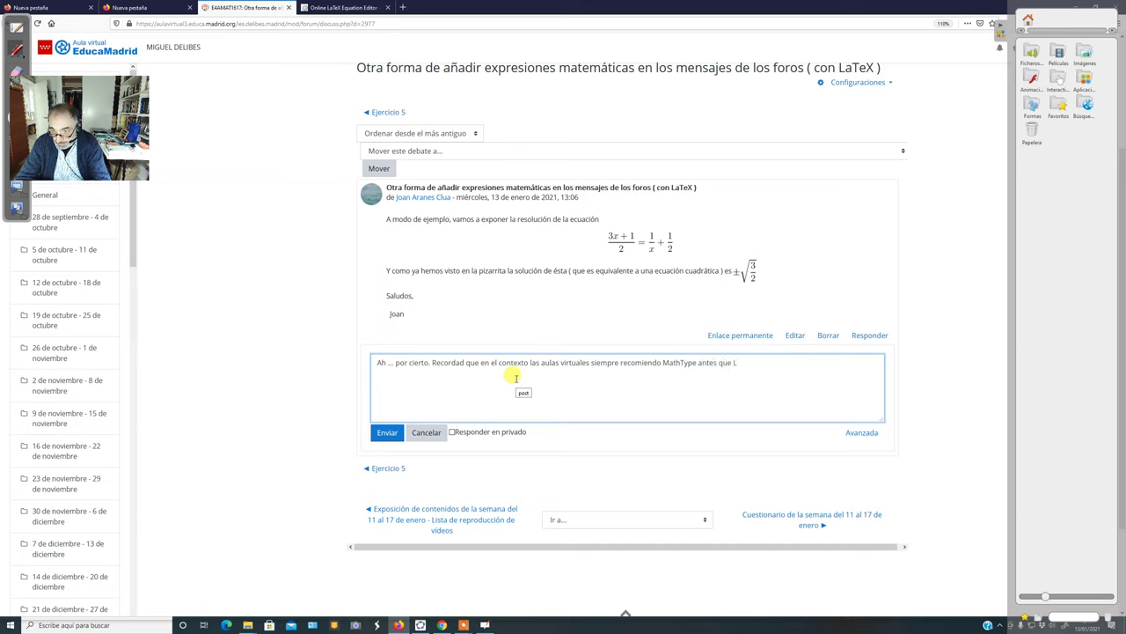
type("aTeX")
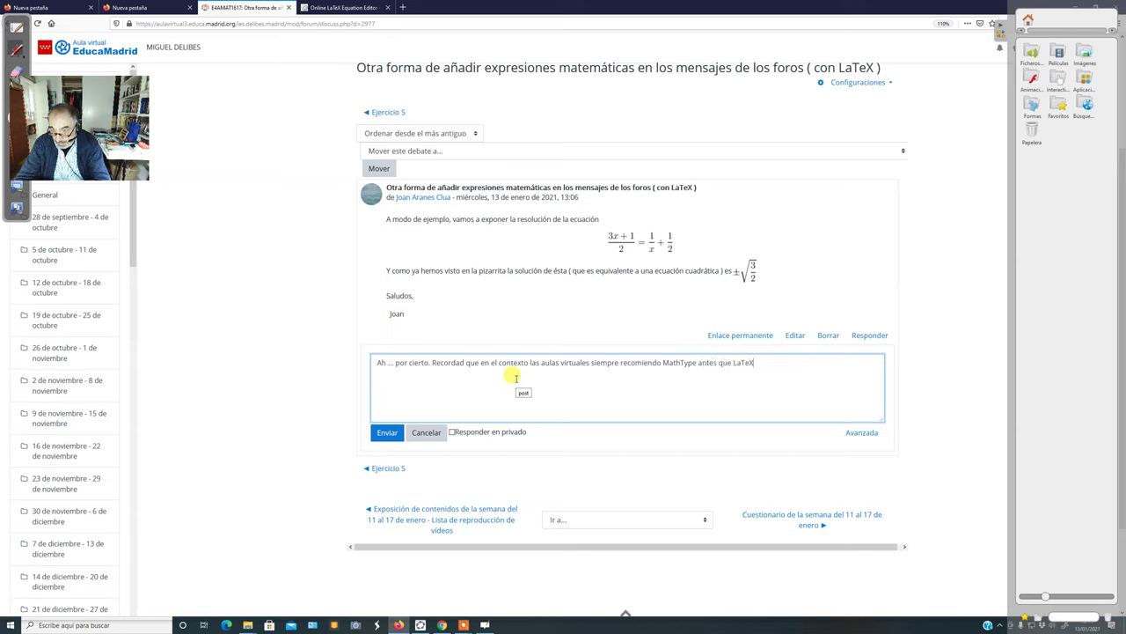
type(", puesto que p")
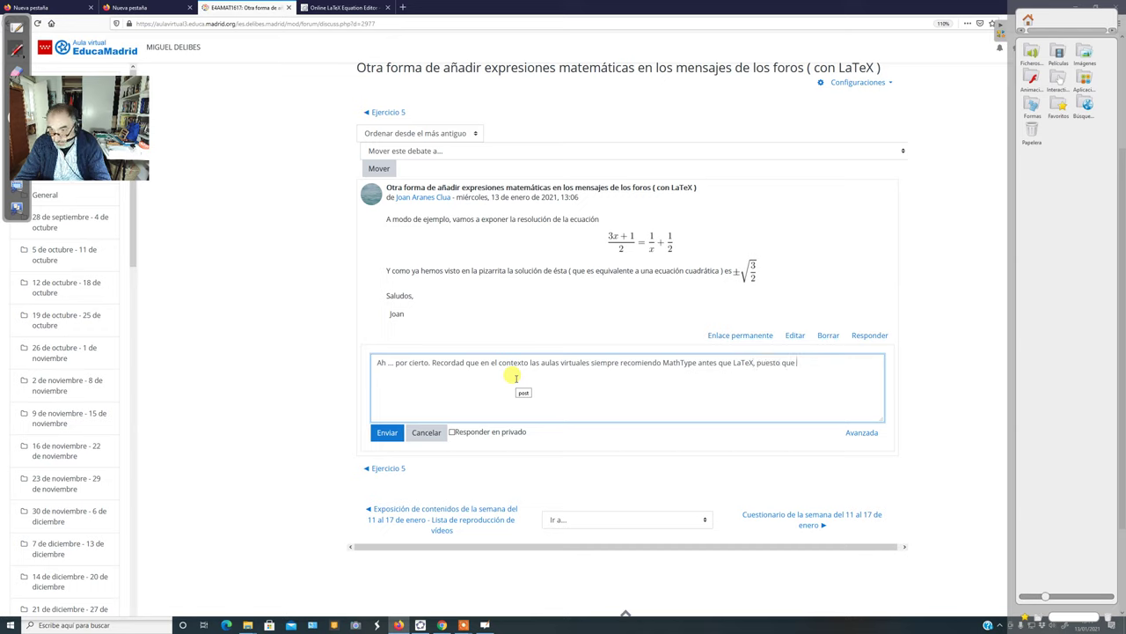
type("ara vosotras es m")
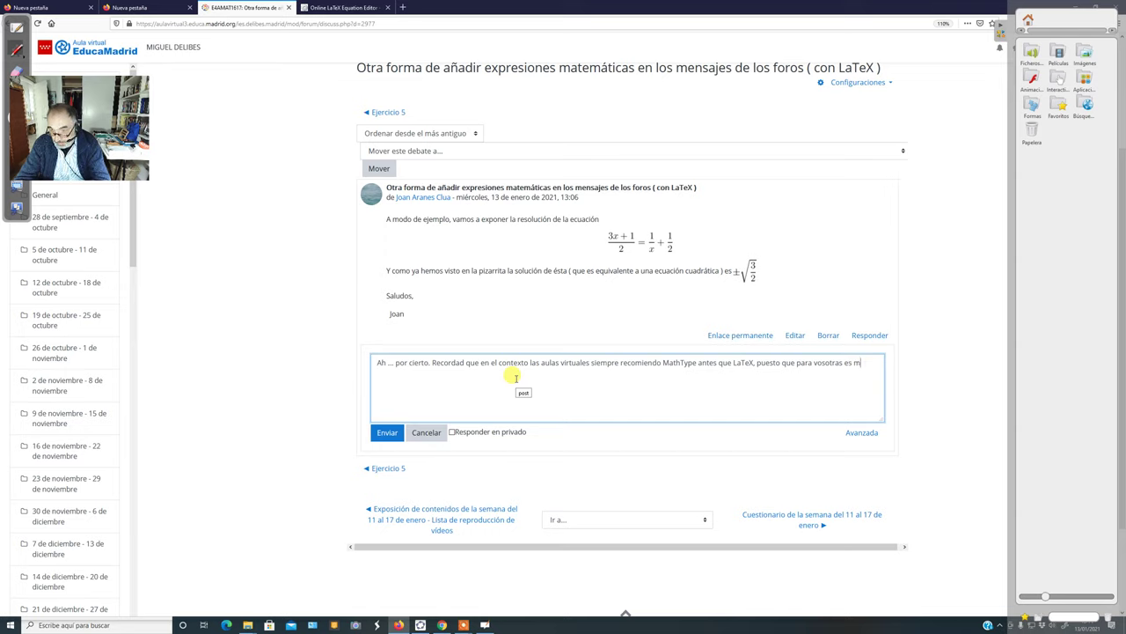
type("ás sencill")
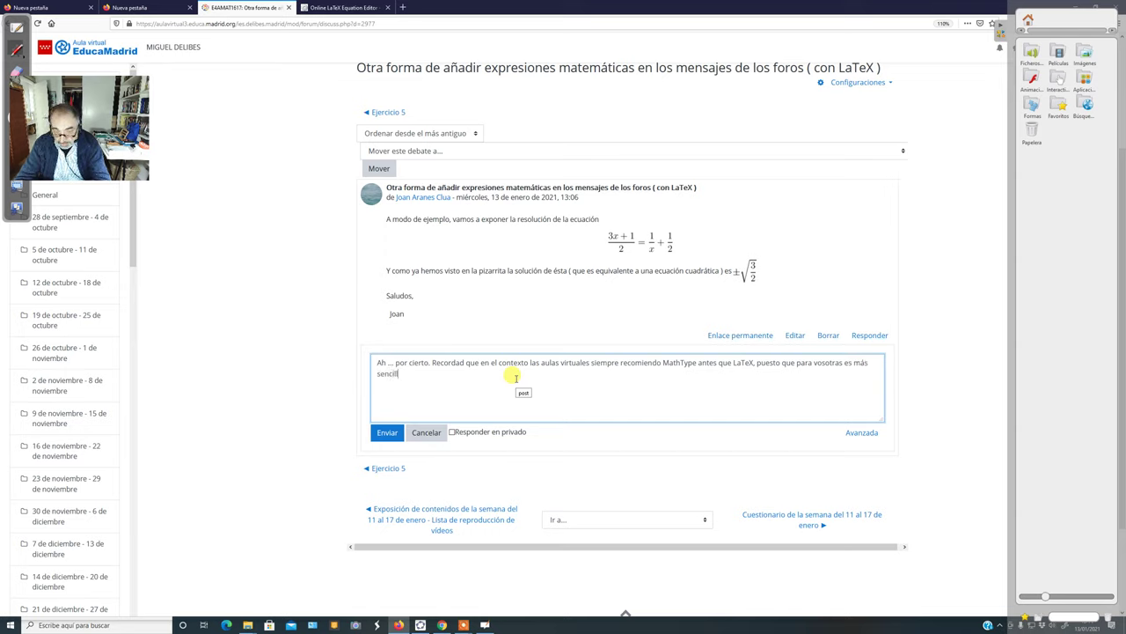
type("o")
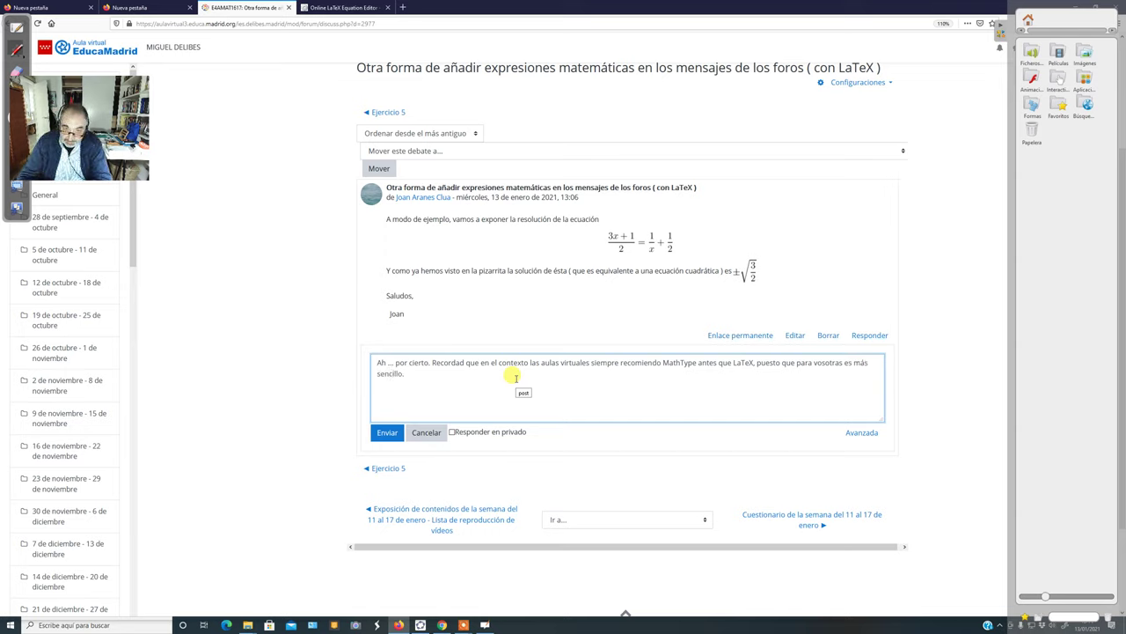
type(". Así:")
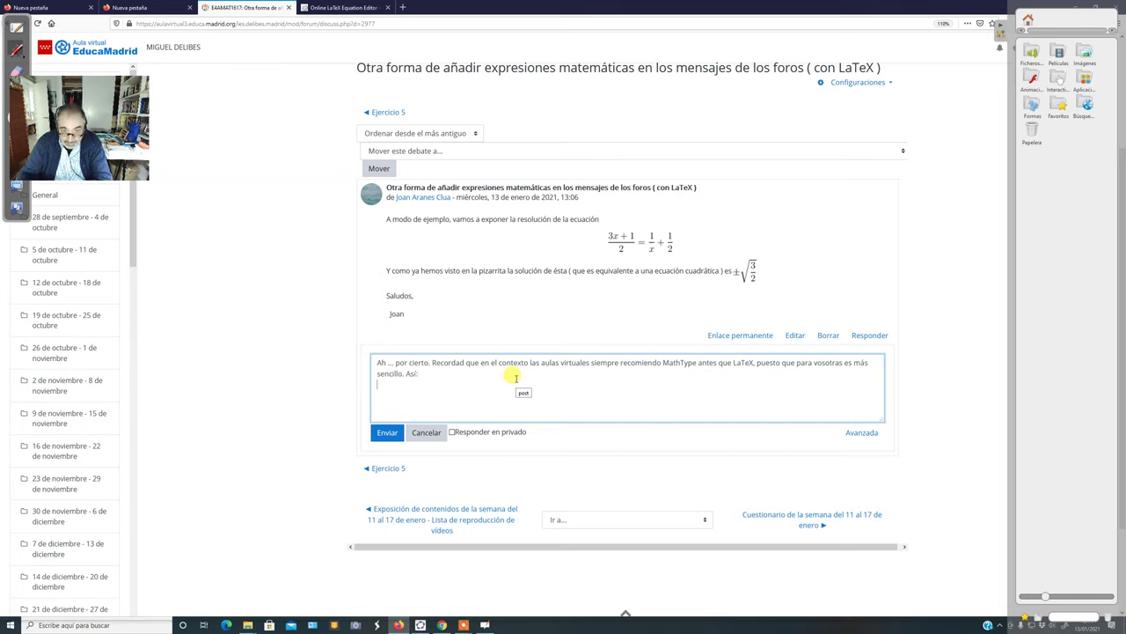
right_click(517, 377)
left_click(214, 393)
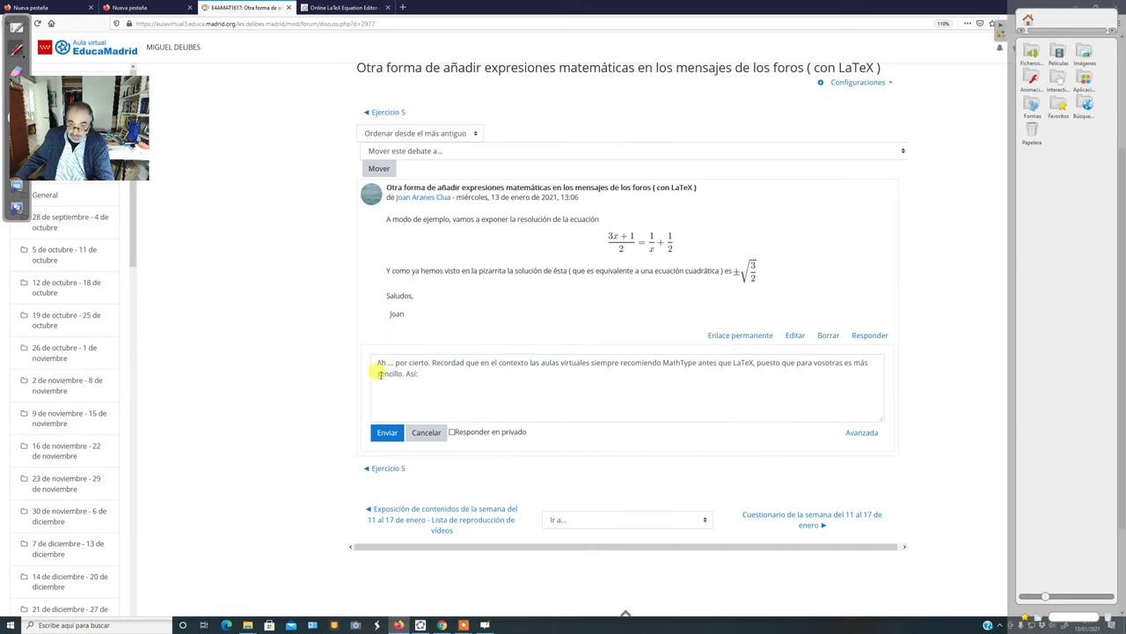
- Switch the reply to the advanced editing form and open the MathType equation editor, moving its window beside the original equation
left_click(862, 433)
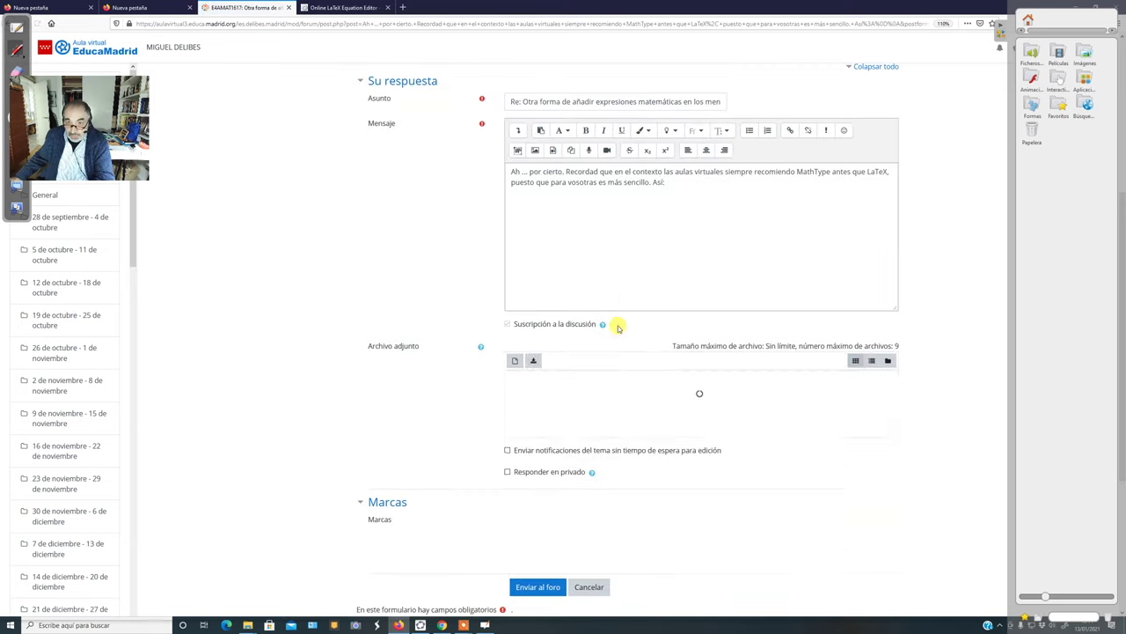
scroll(619, 327, "up", 3)
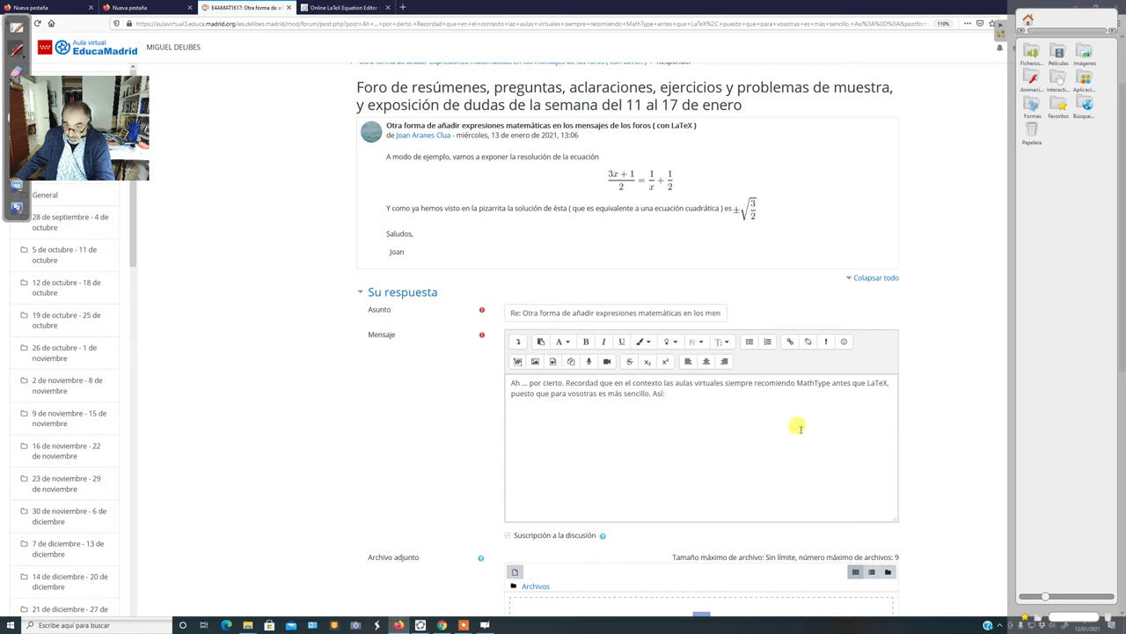
left_click(519, 343)
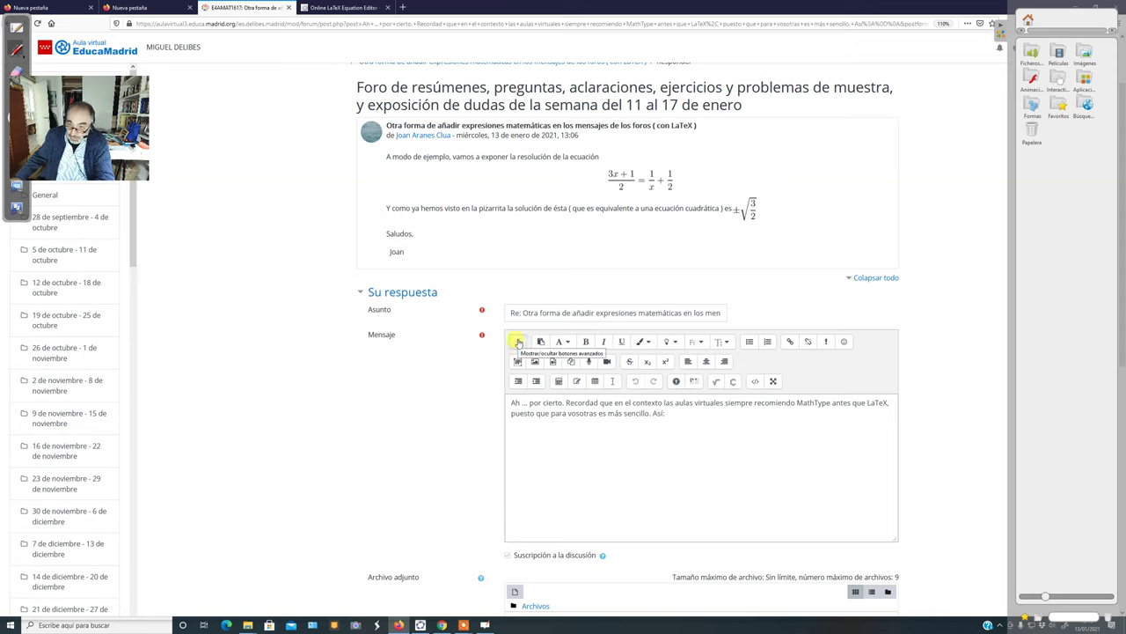
left_click(718, 385)
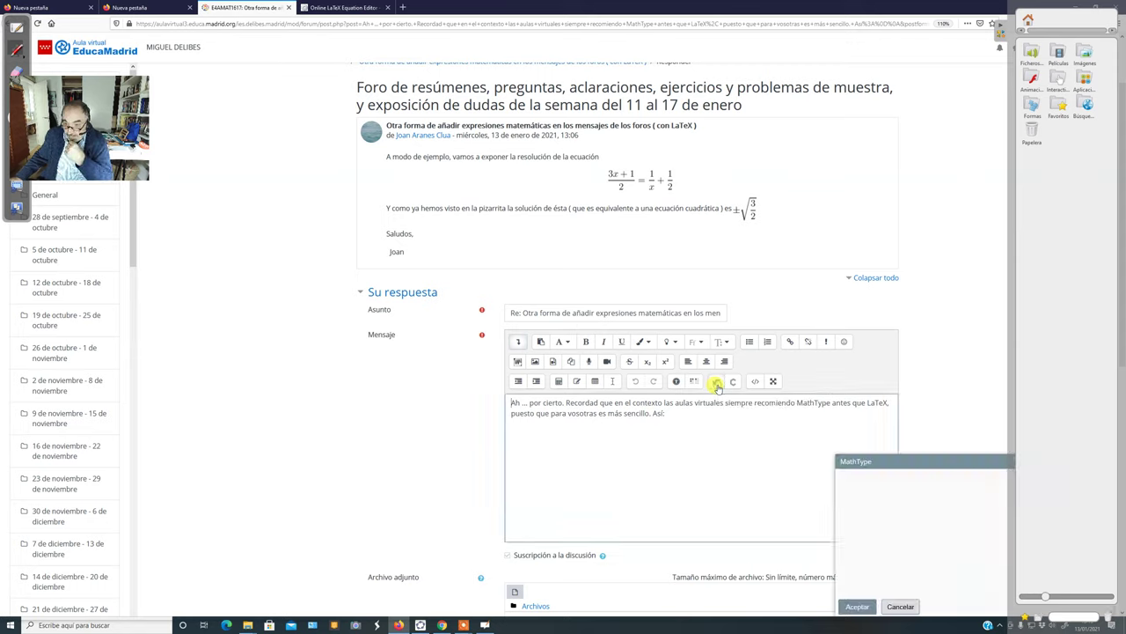
left_click_drag(904, 459, 832, 215)
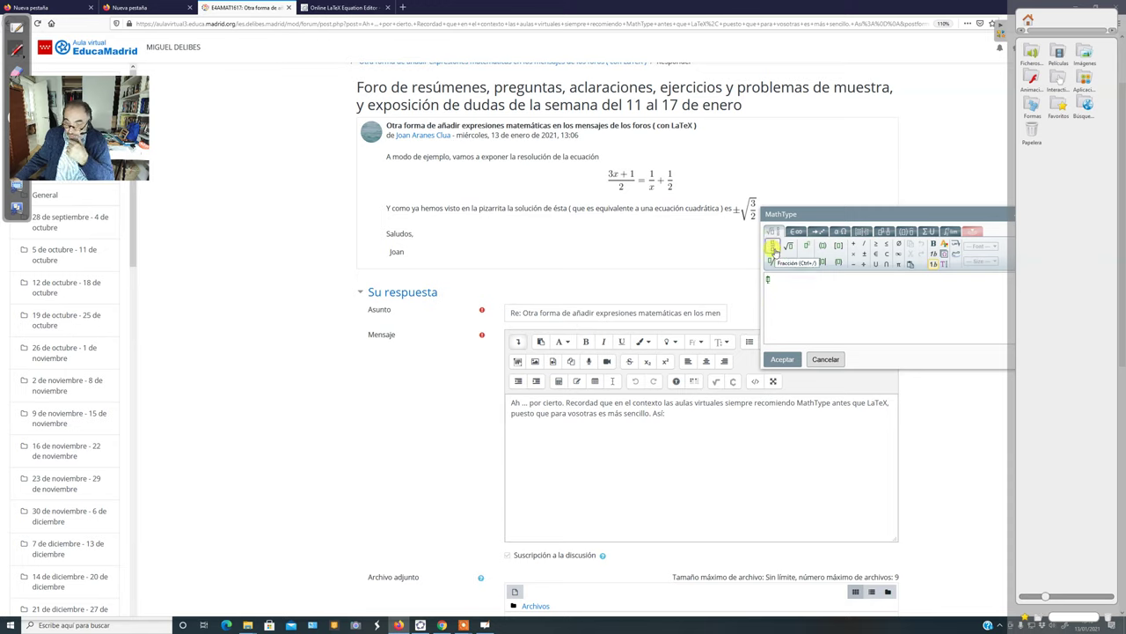
- Enter a fraction in the MathType editor with numerator 3x+1 and denominator 2
left_click(772, 247)
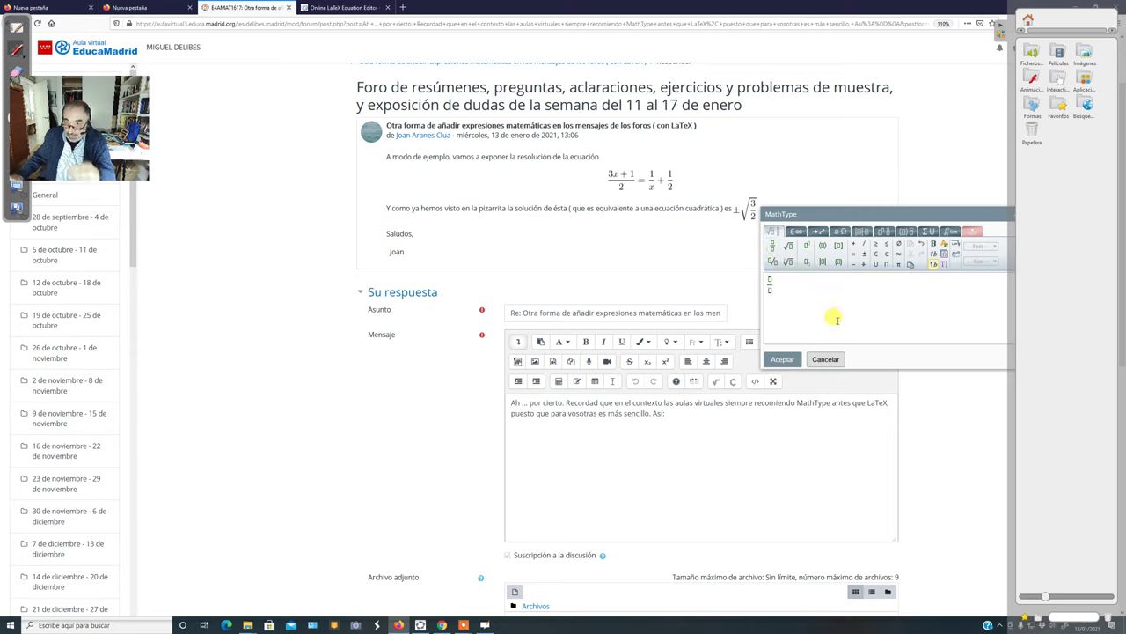
type("3x+1")
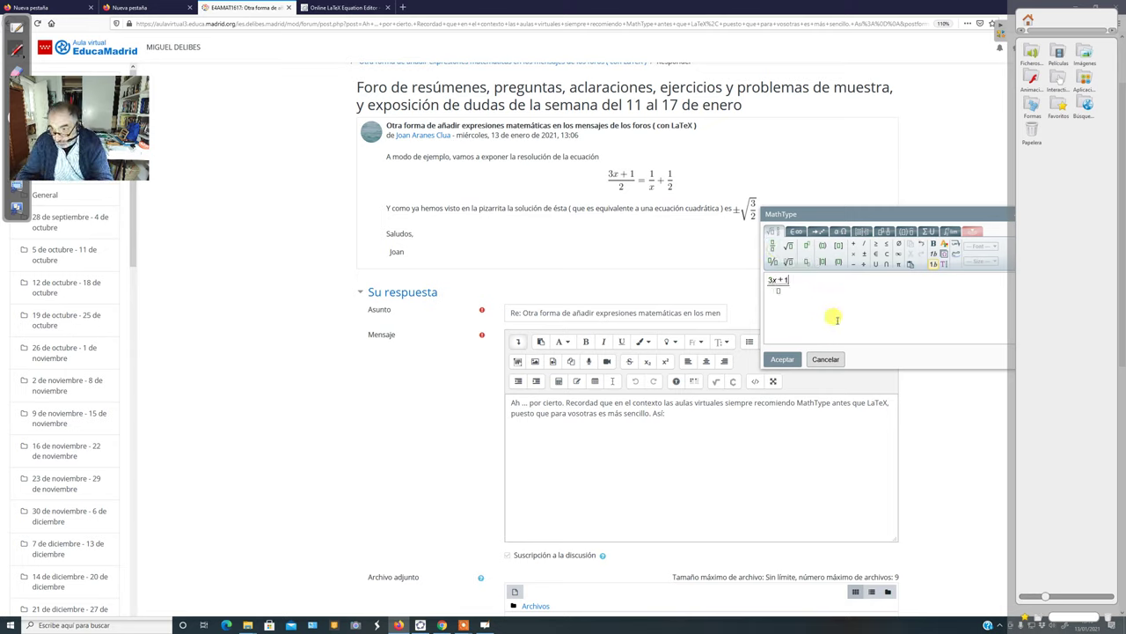
key("Tab")
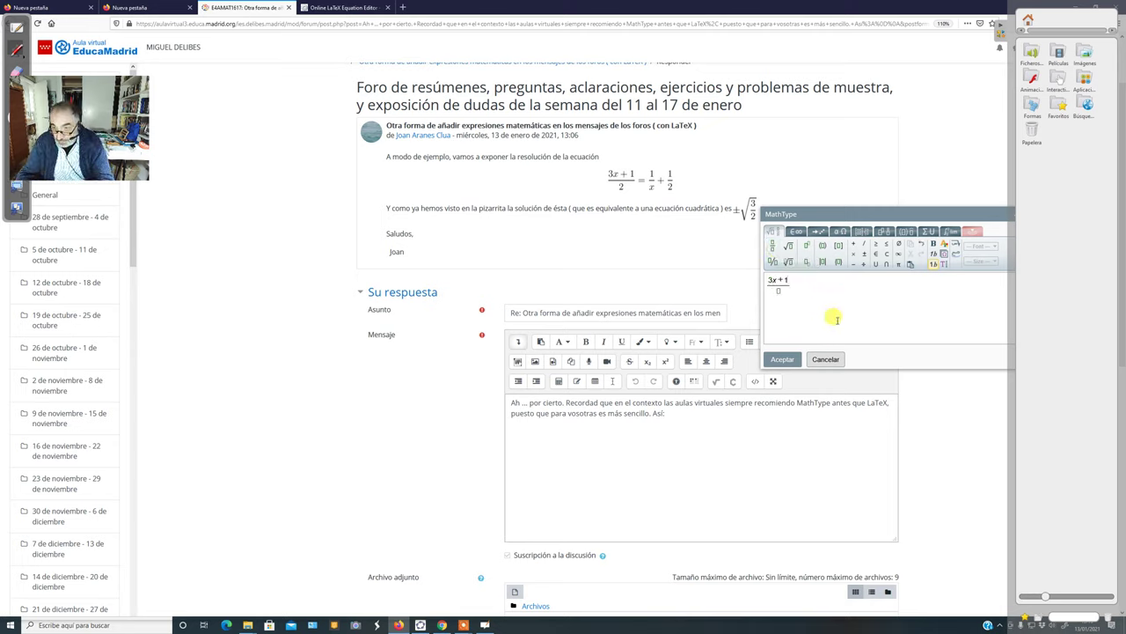
type("2")
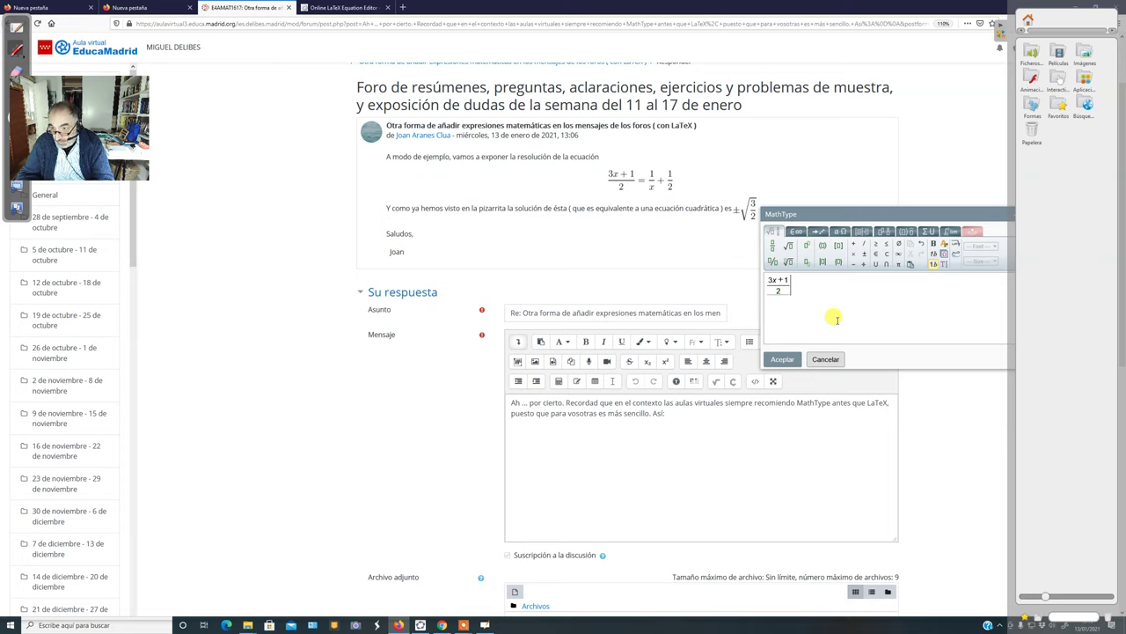
- Complete the MathType equation with = 1/x + 1/2 after the first fraction and insert it into the reply
key("Tab")
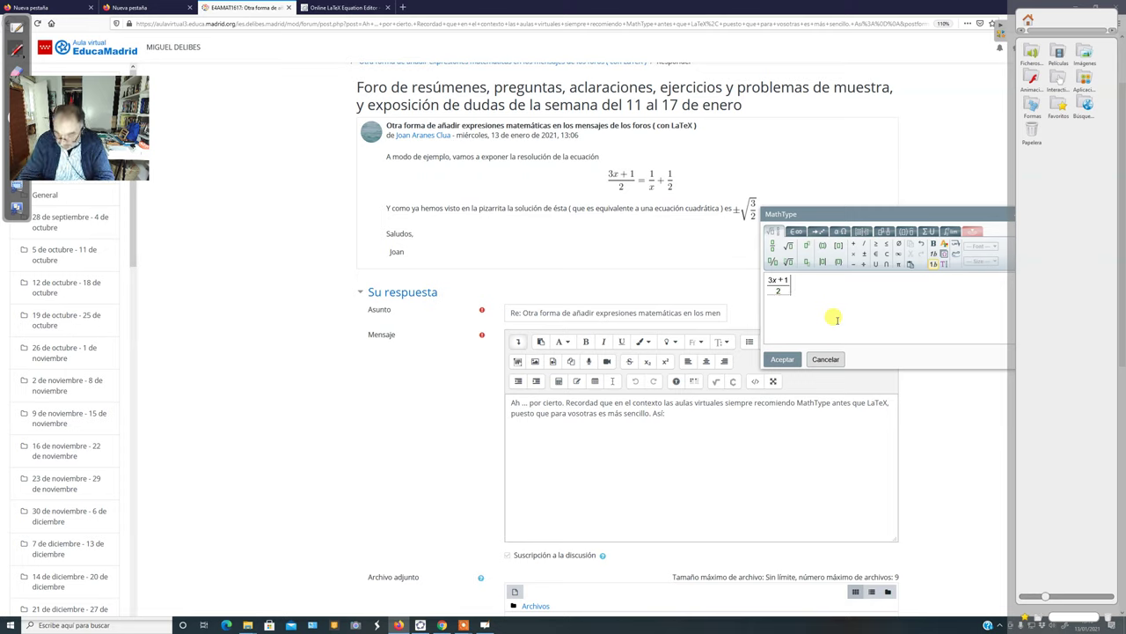
type("=")
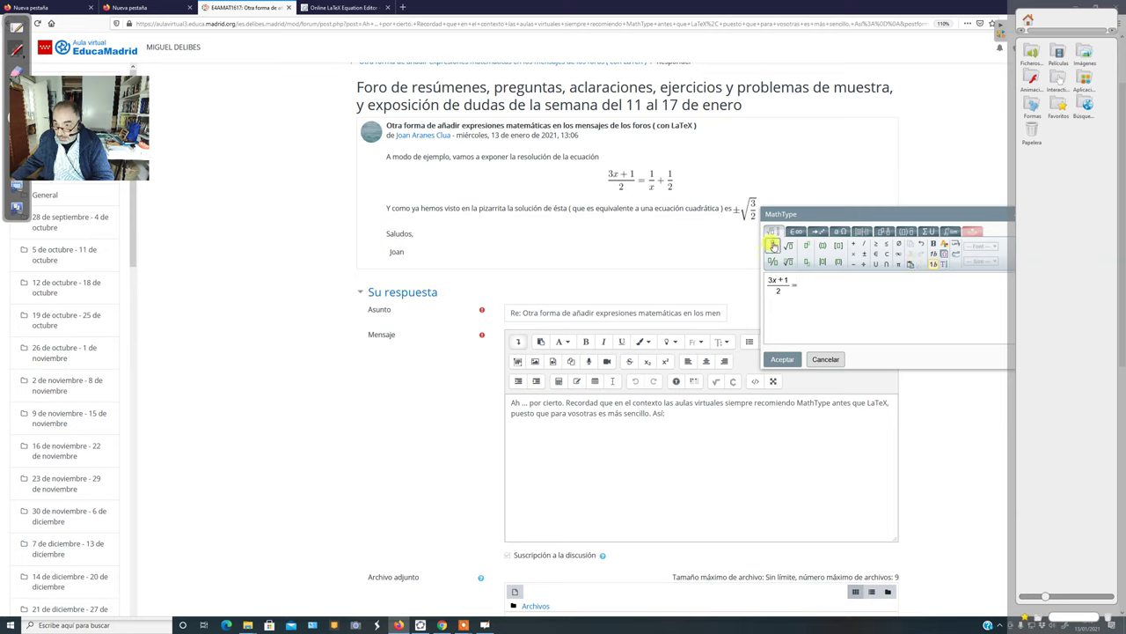
left_click(774, 245)
type("1/")
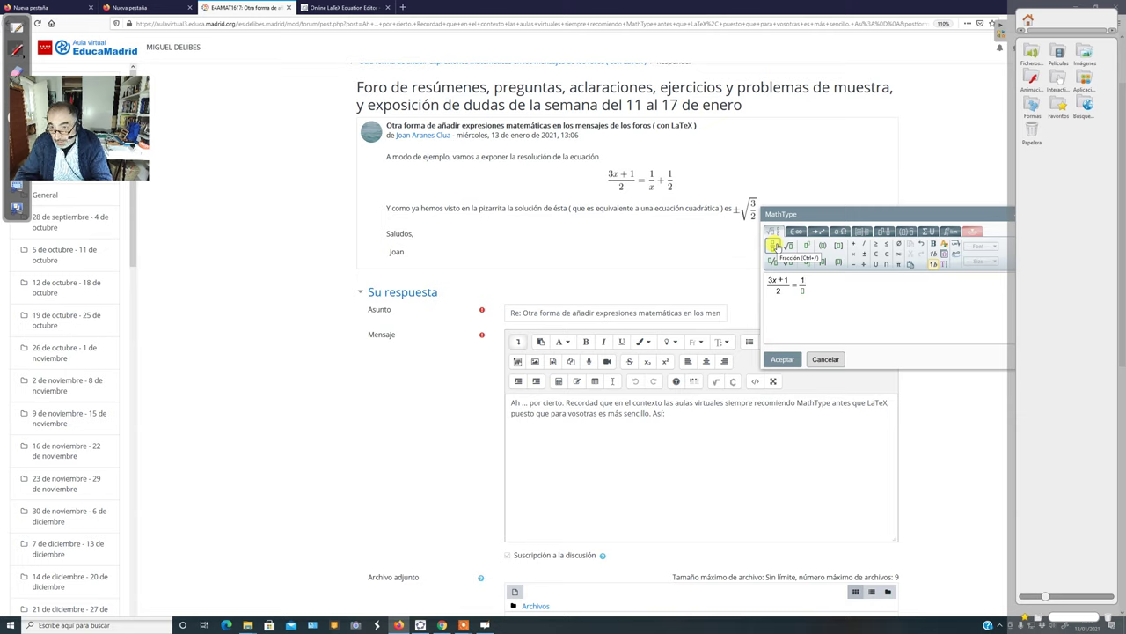
type("x")
key("Right")
type("+")
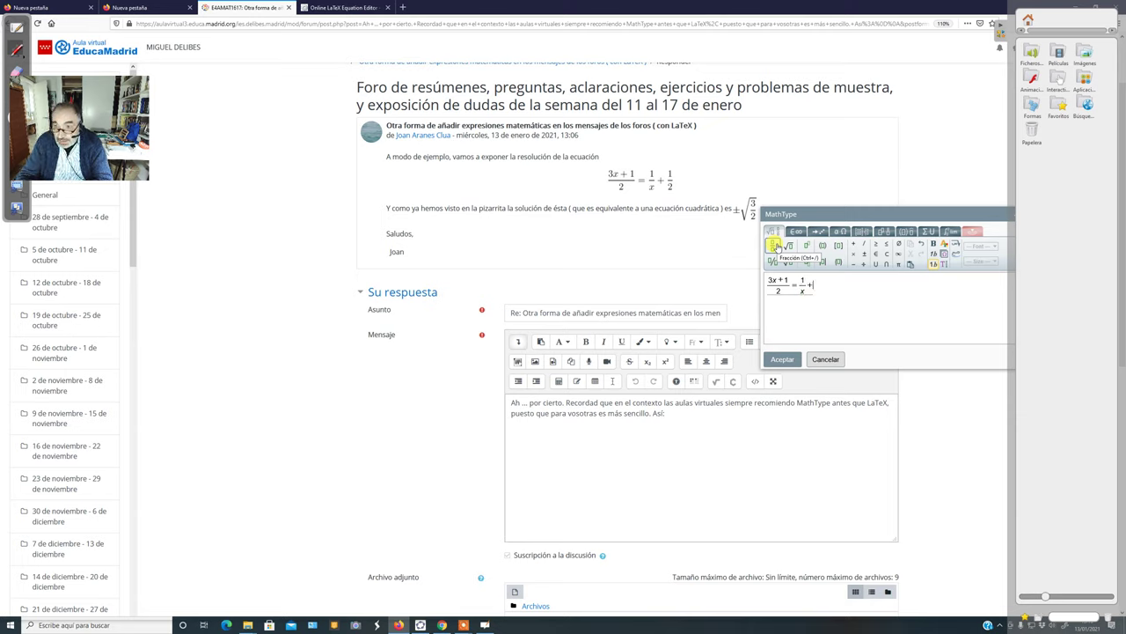
left_click(775, 245)
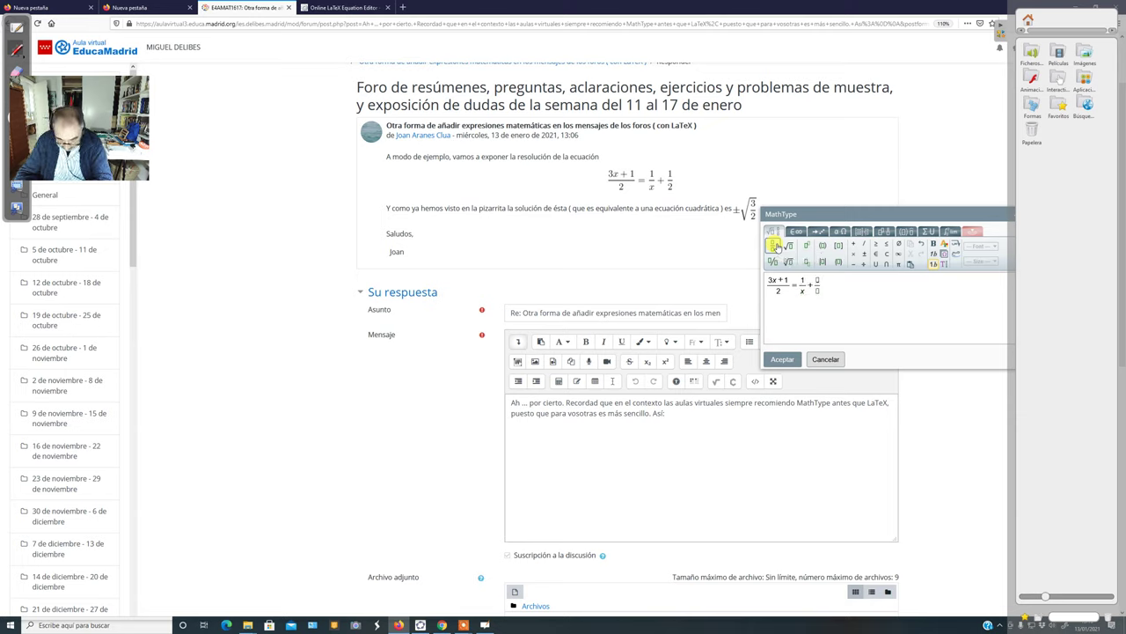
type("1/2")
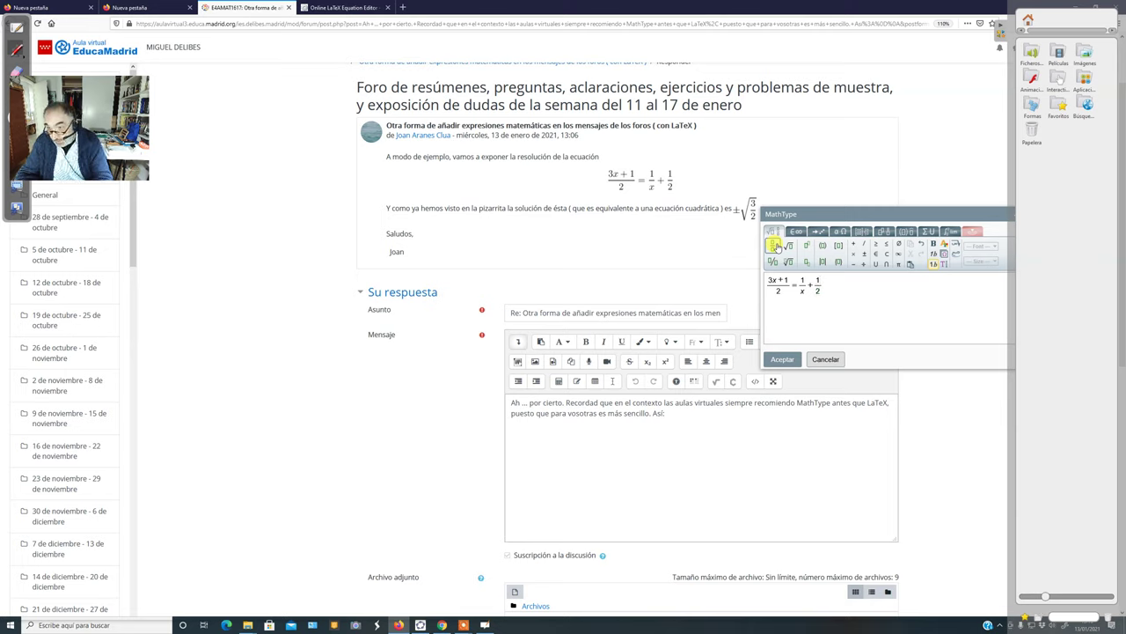
left_click(783, 360)
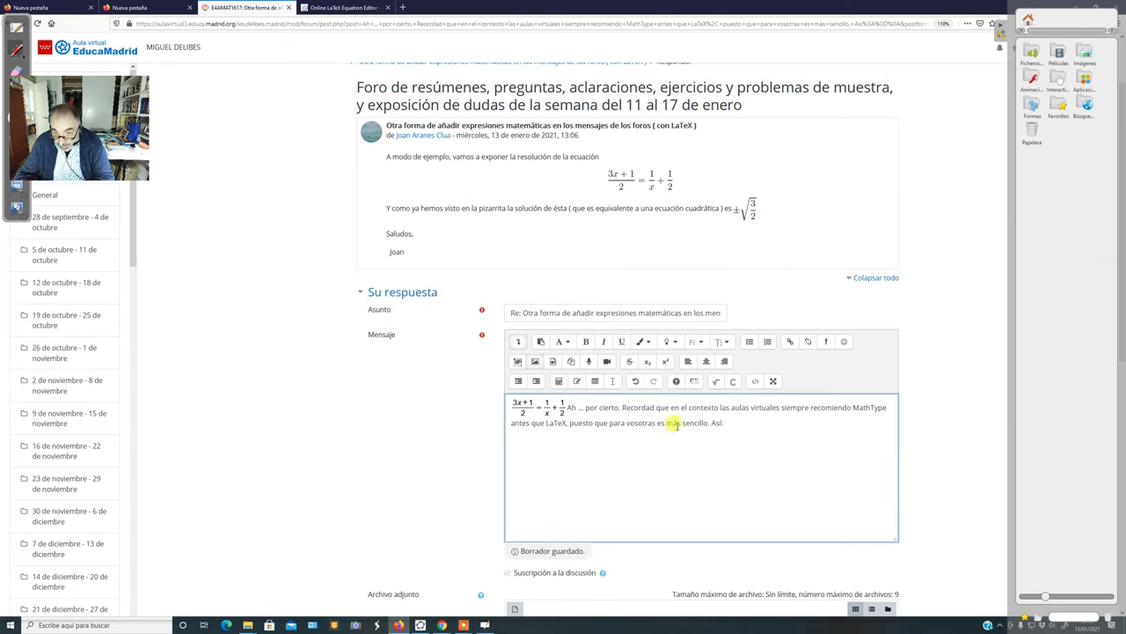
- Delete the misplaced equation from the start of the message and reopen MathType on the empty line below the text
key("shift+Left")
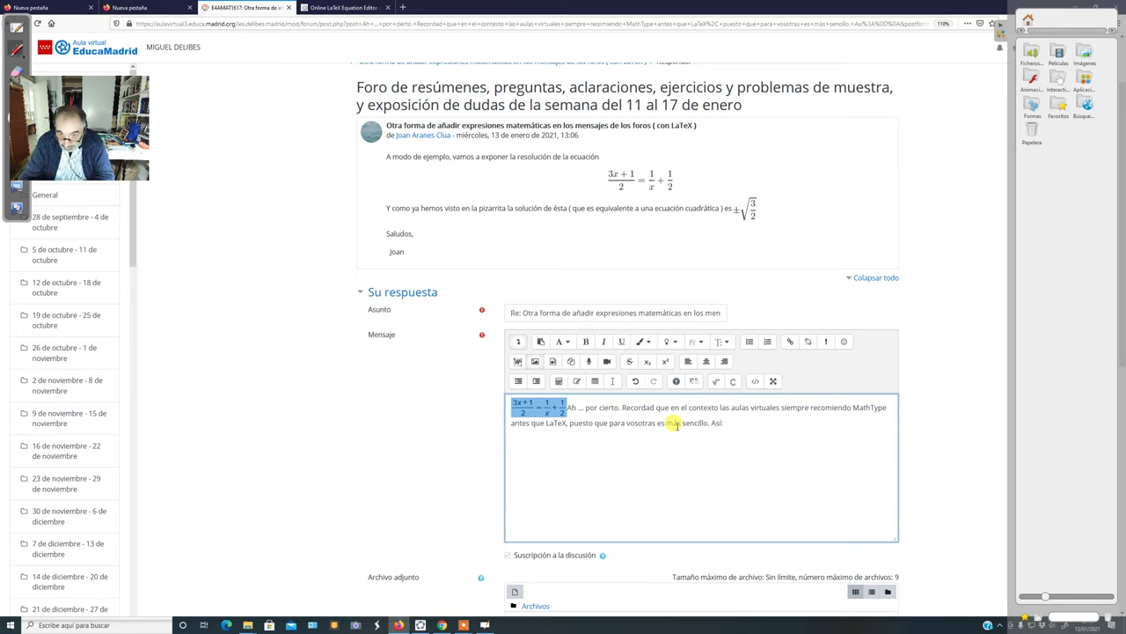
key("Delete")
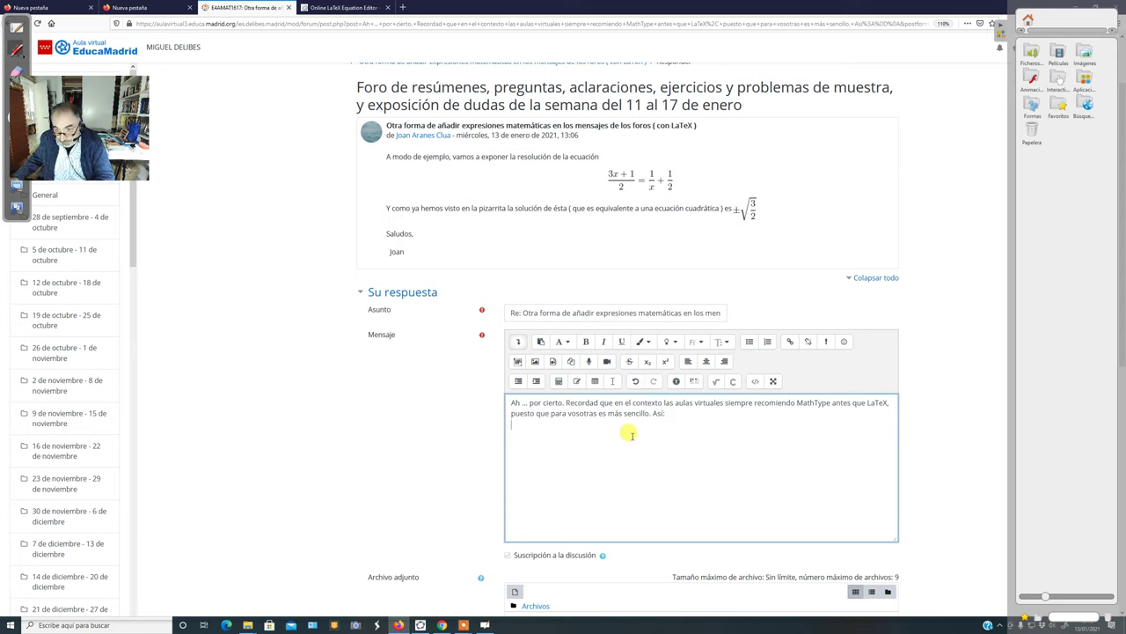
left_click(546, 433)
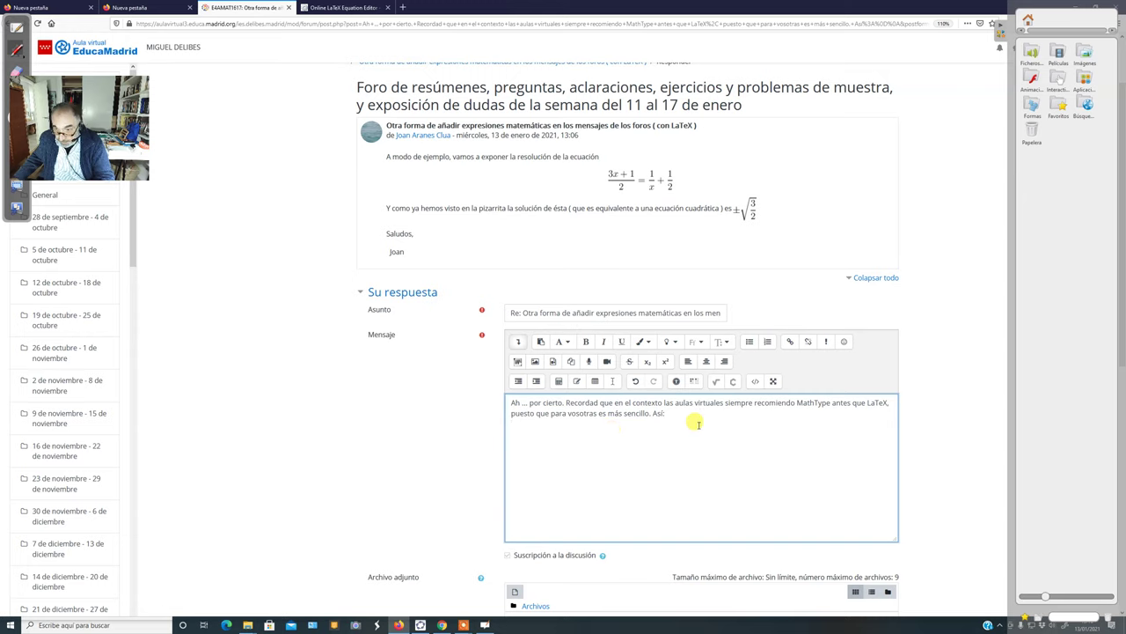
left_click(716, 382)
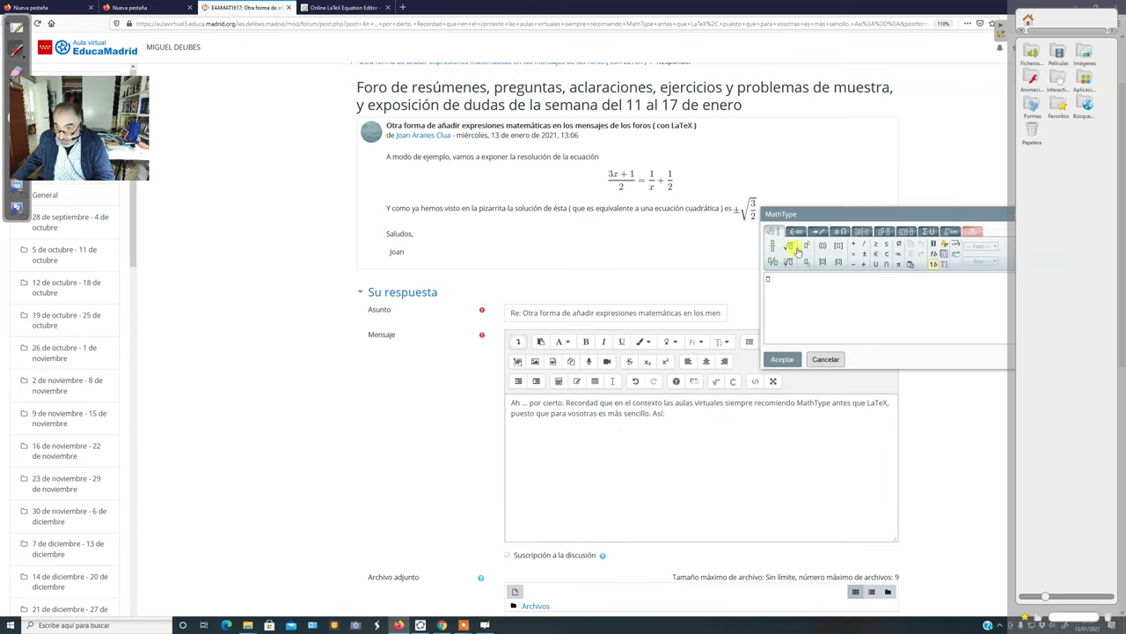
- Enter a fraction with numerator 3x+1 and denominator 2 in the MathType editor, followed by an equals sign
left_click(772, 247)
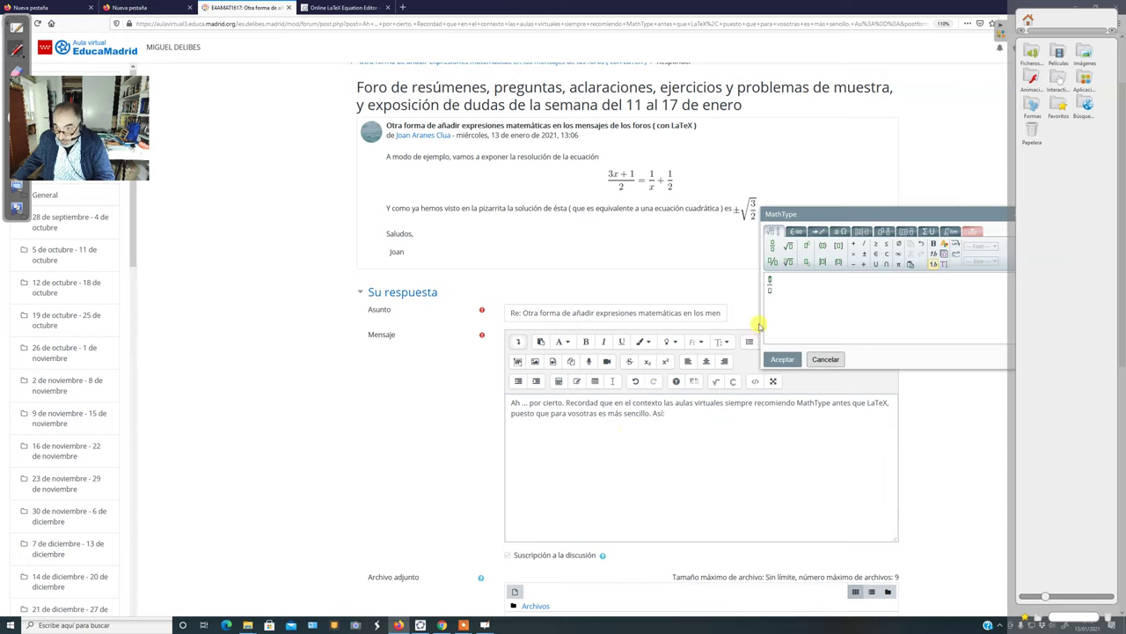
type("3x+1")
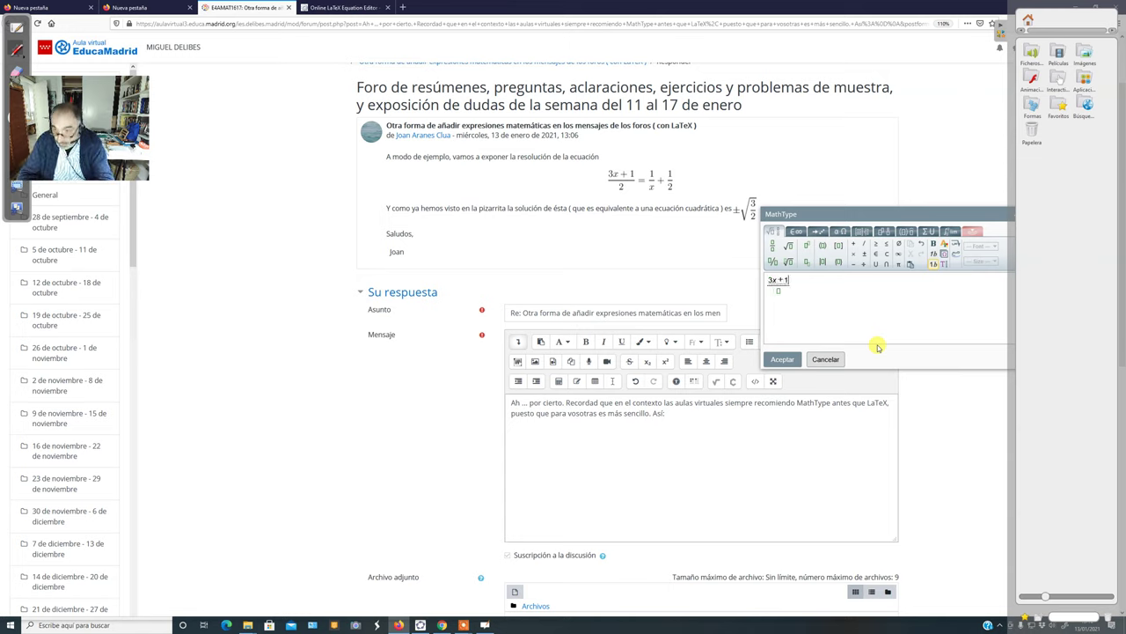
key("Tab")
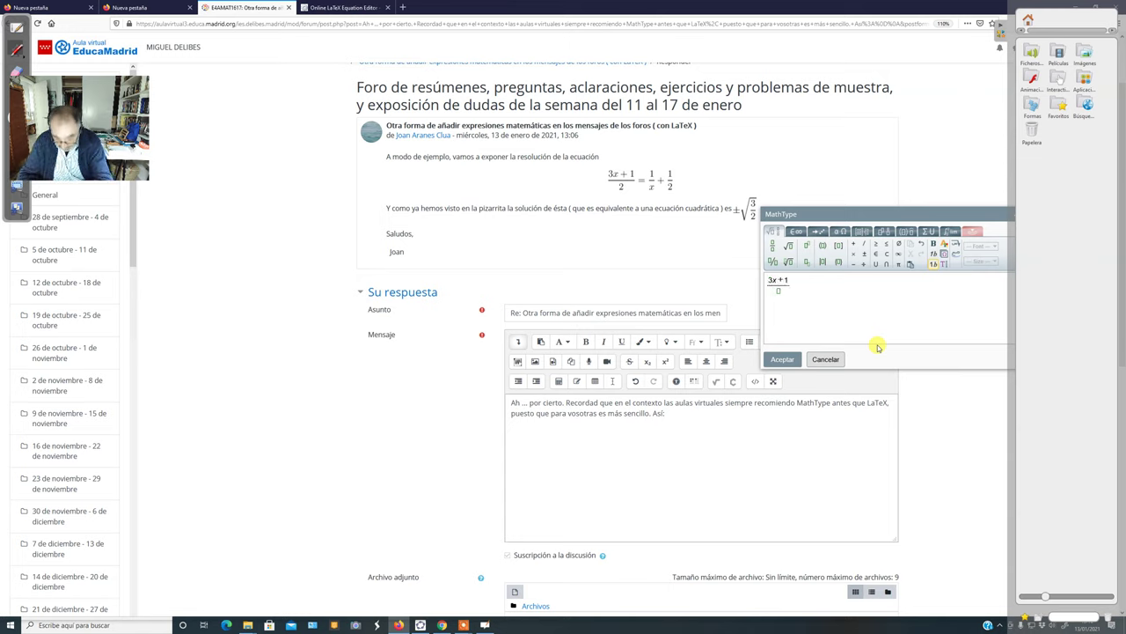
type("2")
key("Tab")
type("=")
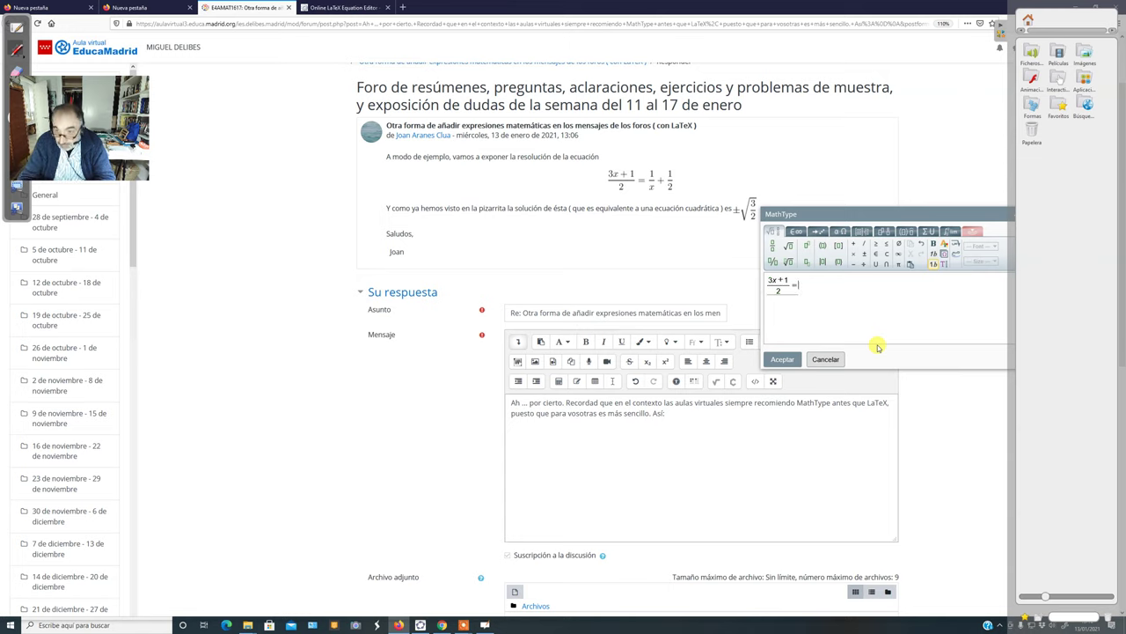
- Add the fractions 1/x + 1/2 after the equals sign and insert the finished equation into the reply
left_click(772, 249)
type("1/")
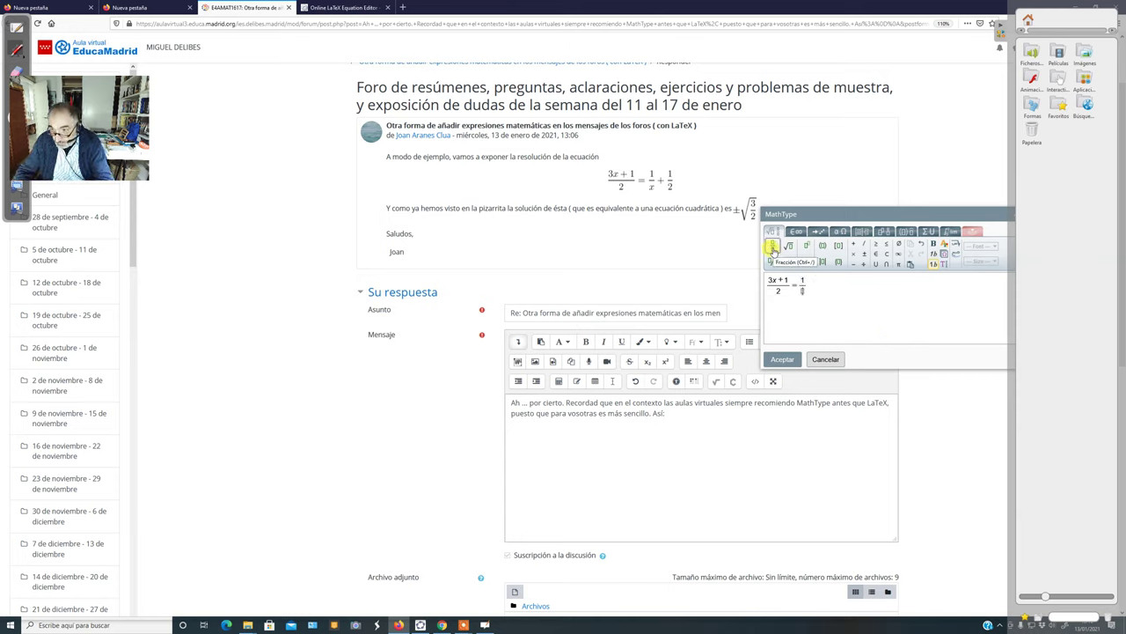
type("x")
key("Tab")
type("+")
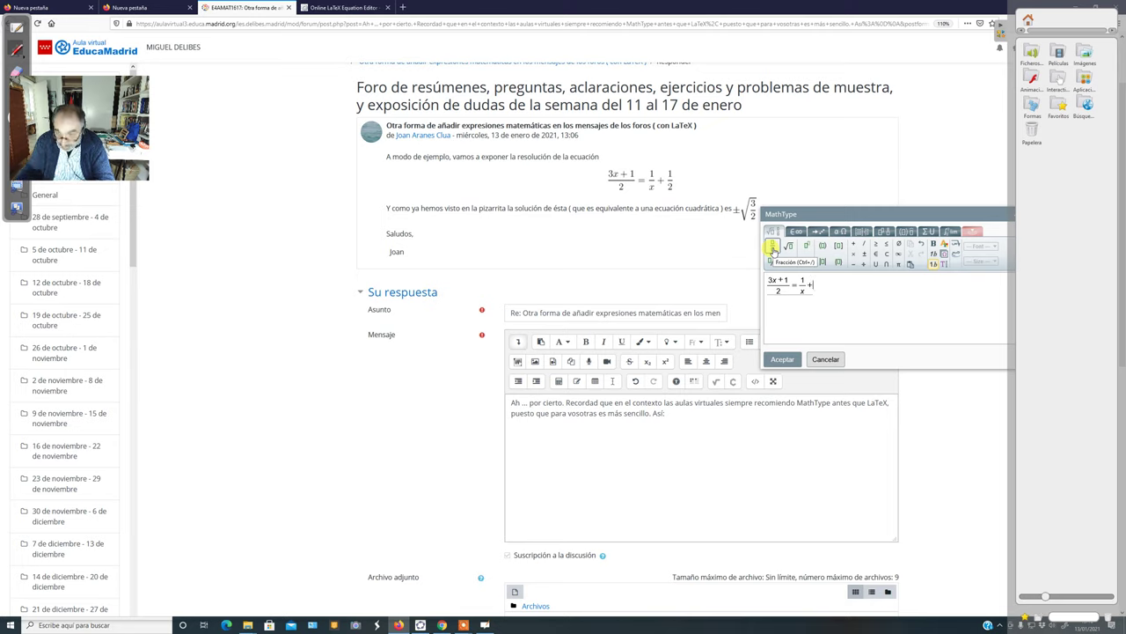
left_click(772, 248)
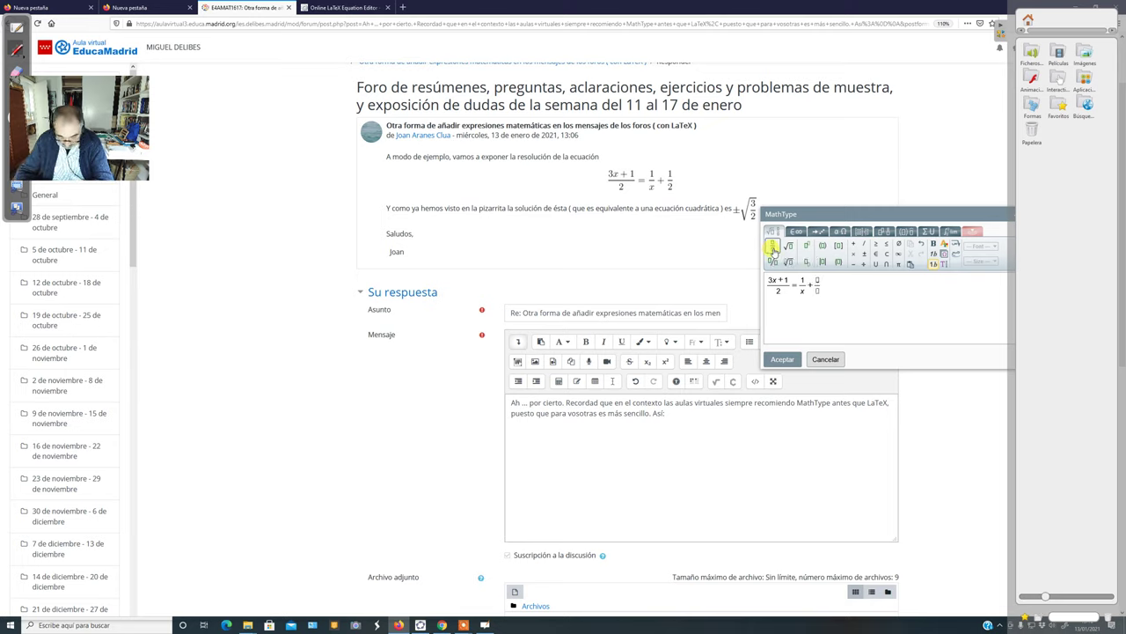
type("1/2")
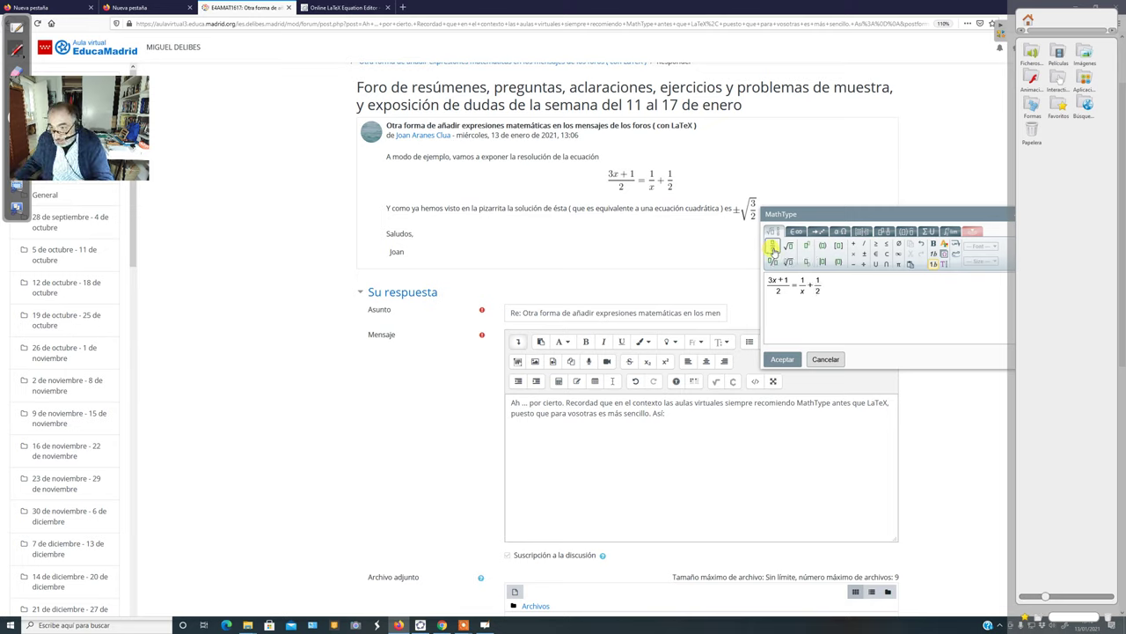
left_click(781, 361)
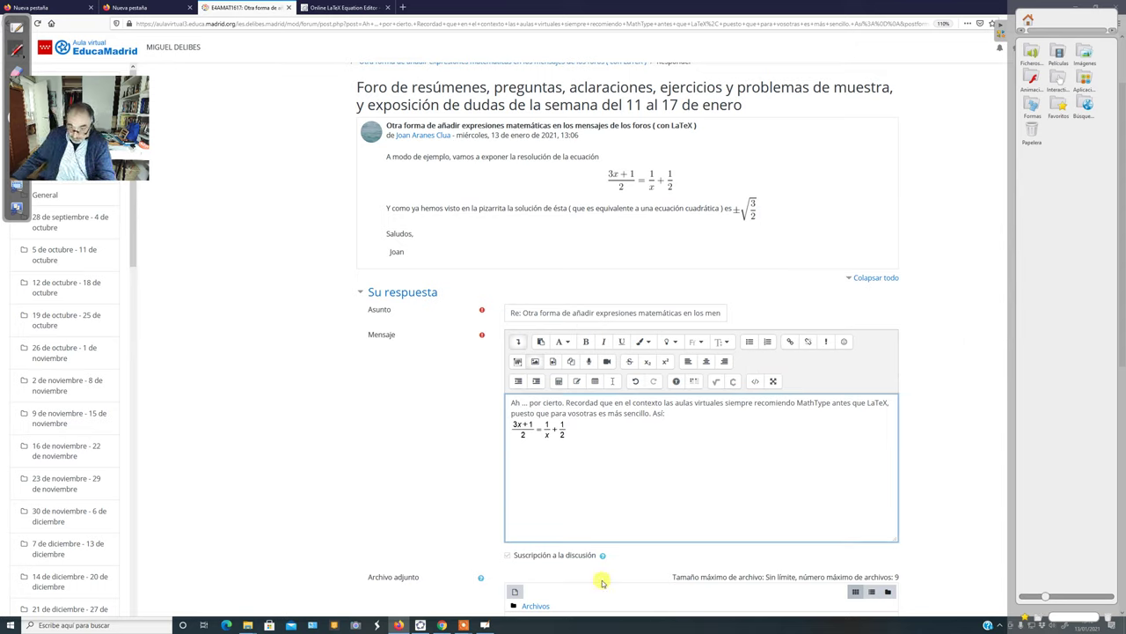
- Write "que, como véis, es más cómodo." below the equation in the reply
left_click(597, 462)
type("y")
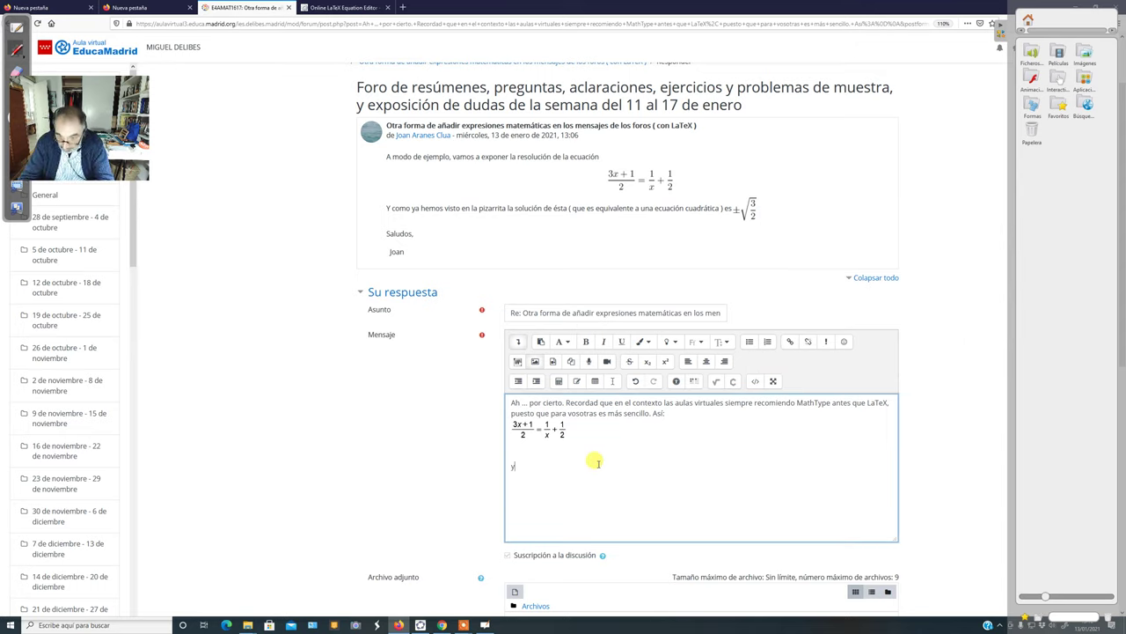
type(" como")
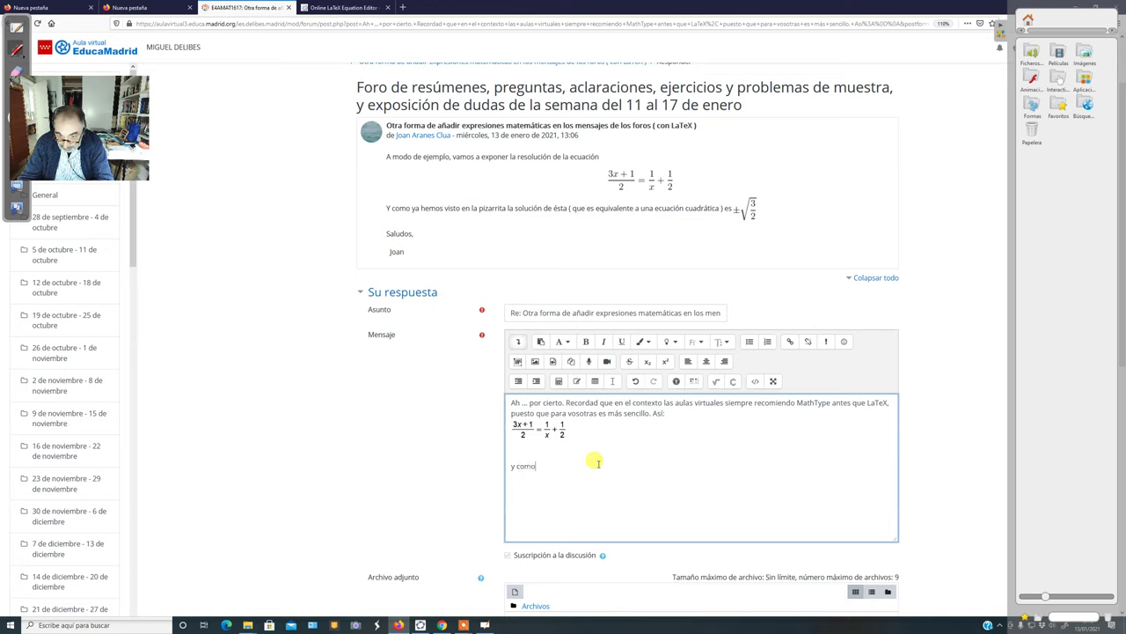
type(" véis,")
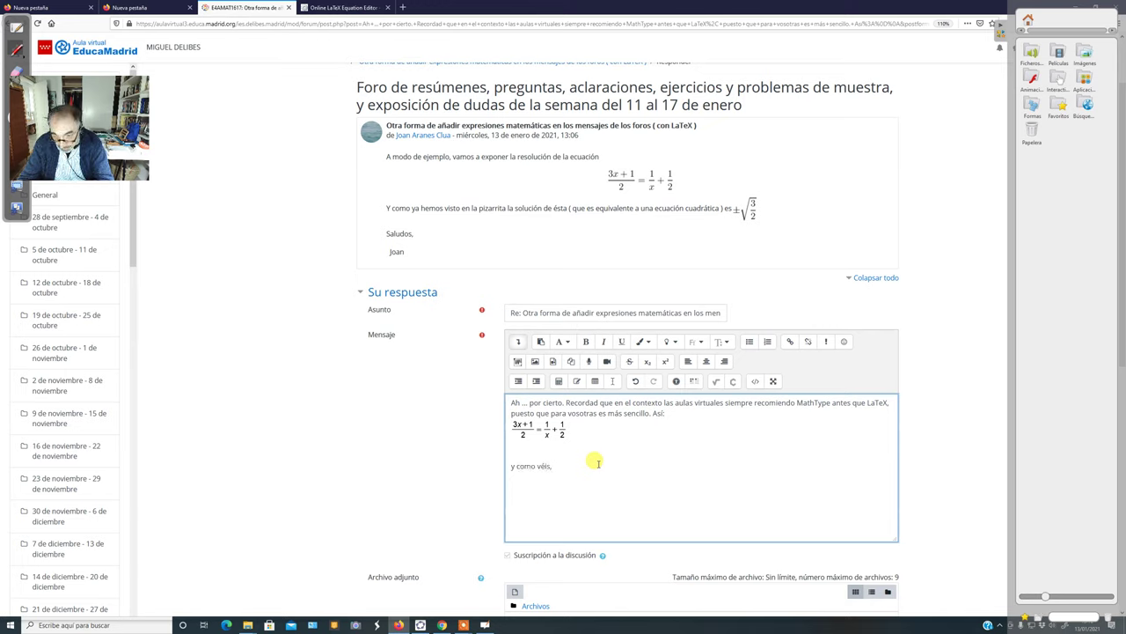
type(" es más cómodo")
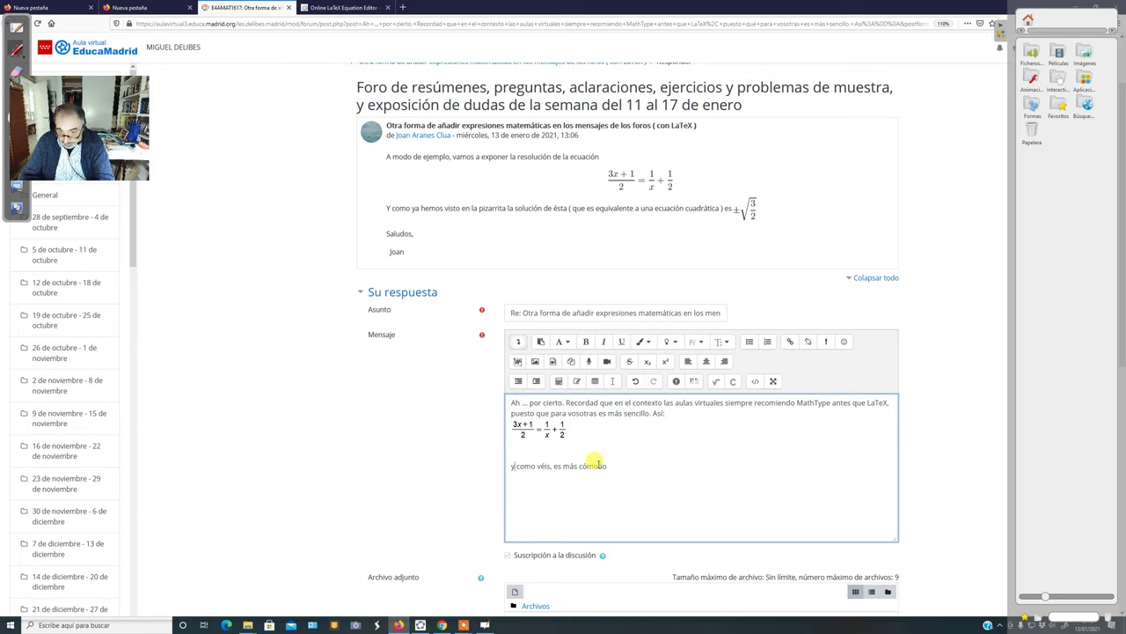
key("BackSpace")
type("que,")
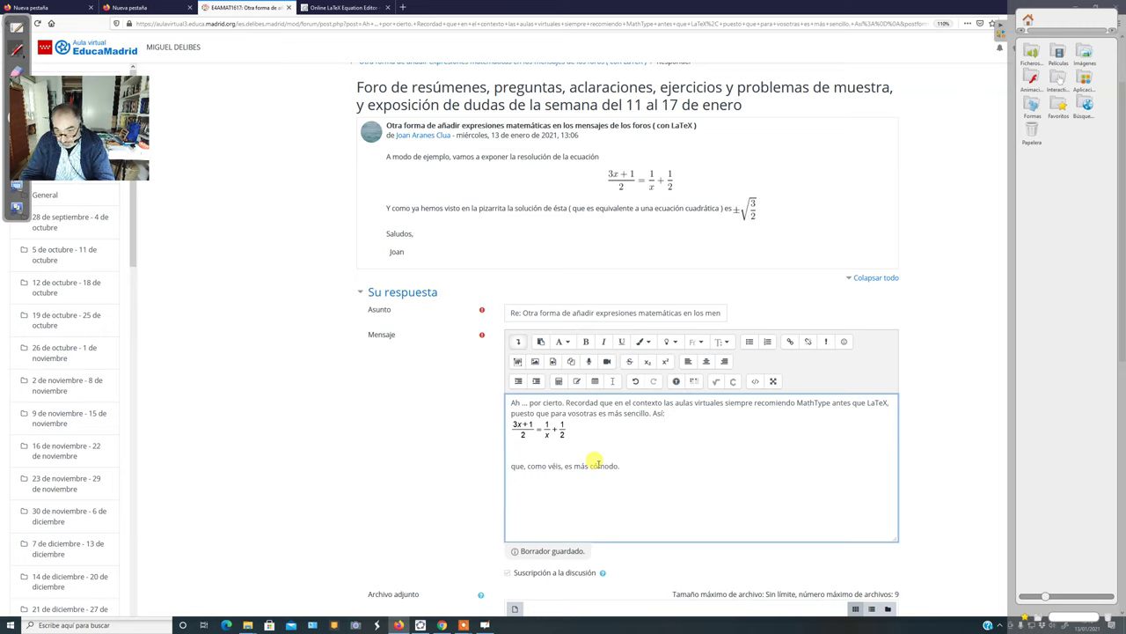
- Close the reply with "Saludos," and the sender's first name on separate lines, and post it to the forum
key("Return")
type("Saludos,")
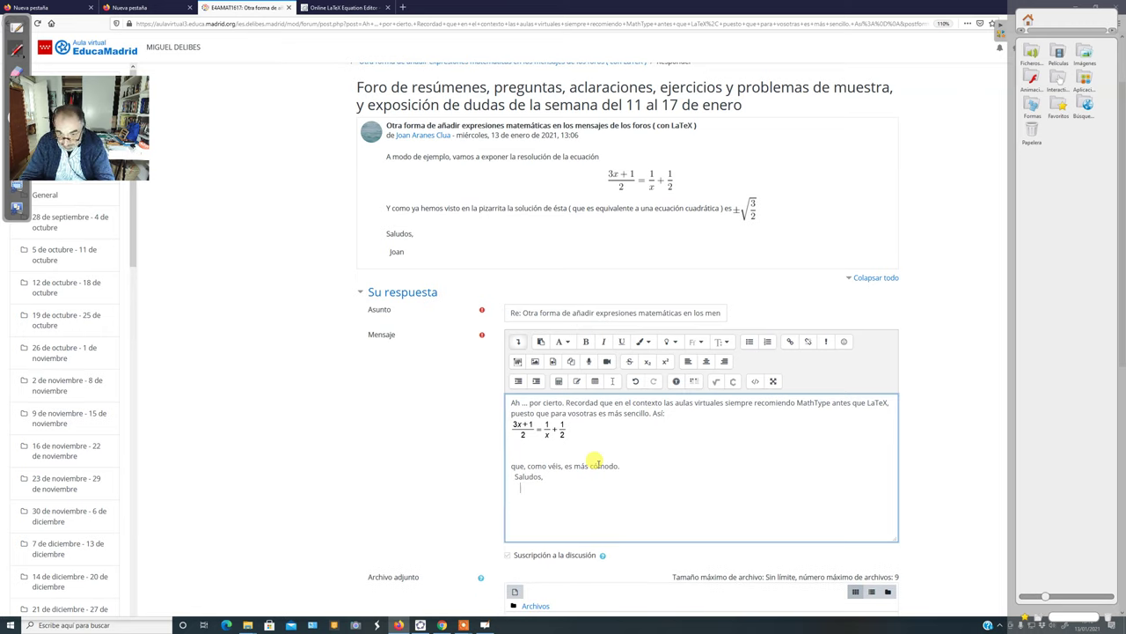
key("Delete")
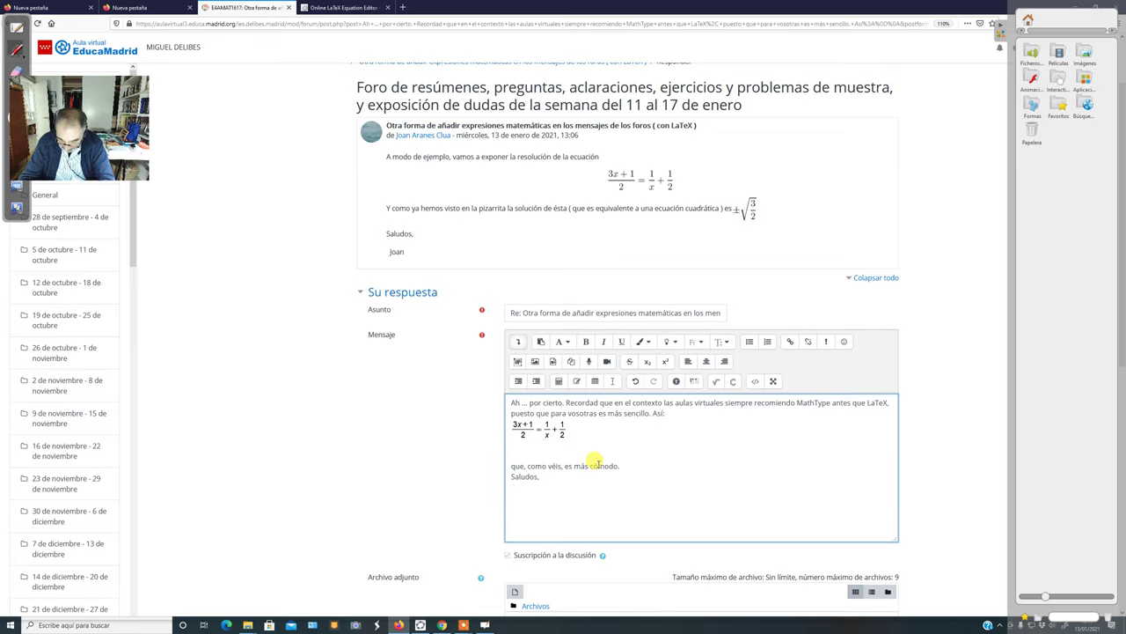
type("Joan")
scroll(634, 508, "down", 3)
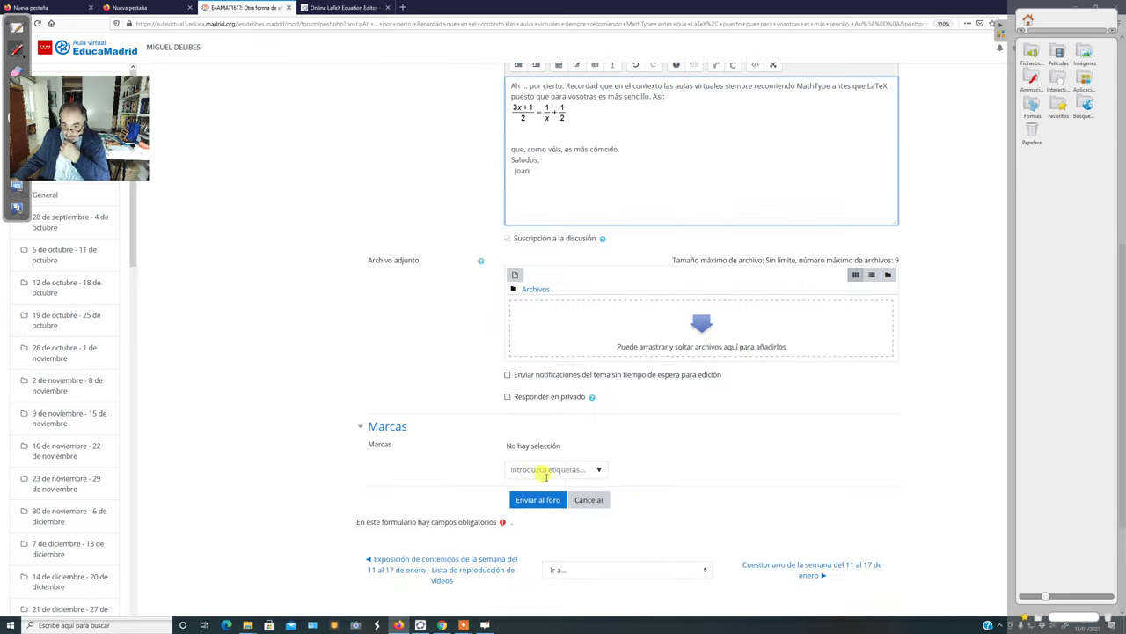
left_click(539, 499)
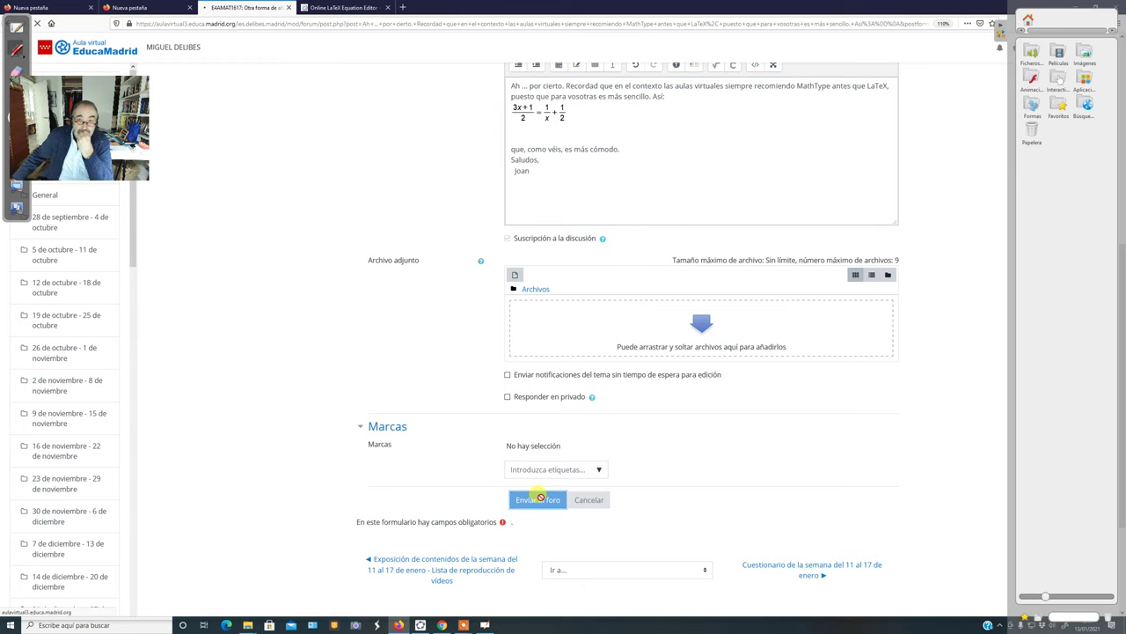
- Return to the forum's discussion list and reopen the thread on adding mathematical expressions with LaTeX to review the posted reply
scroll(524, 437, "up", 3)
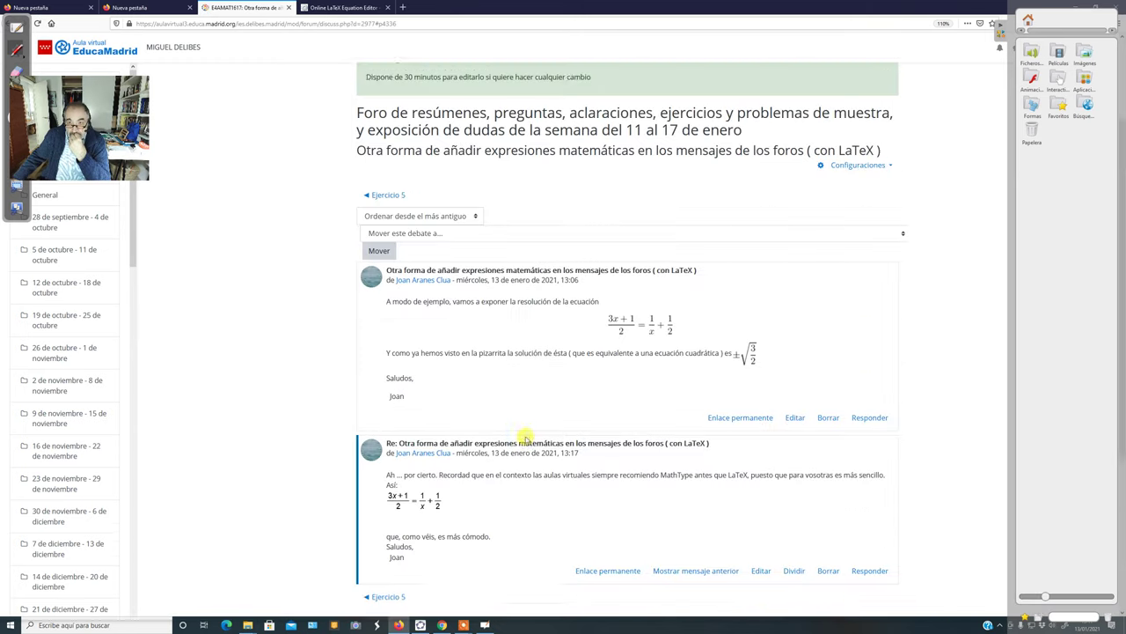
scroll(525, 438, "up", 3)
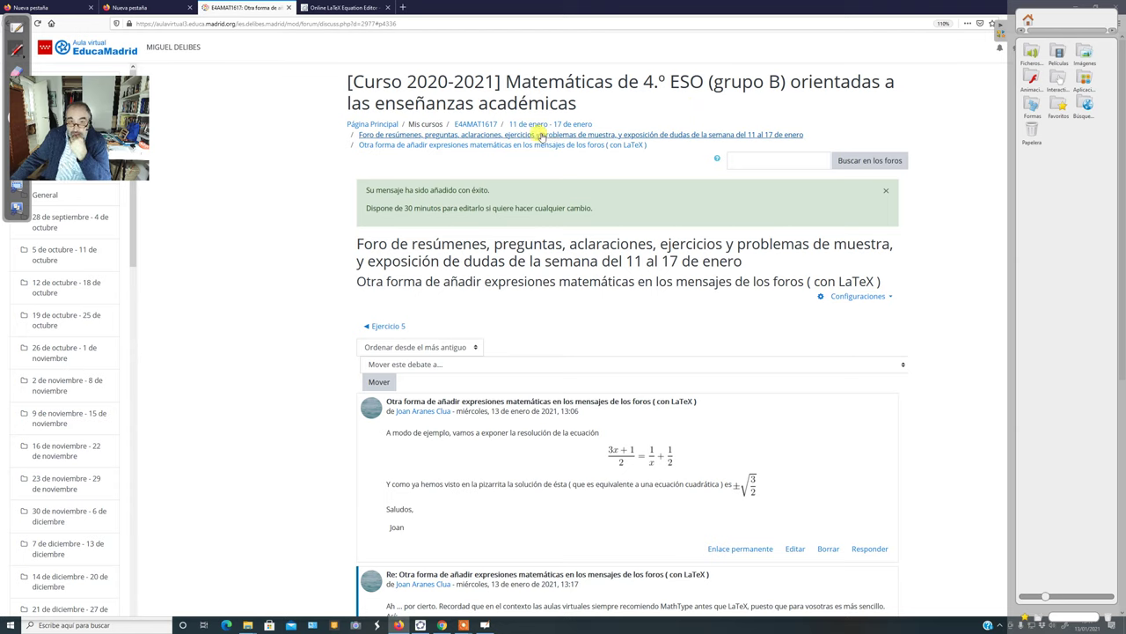
left_click(547, 134)
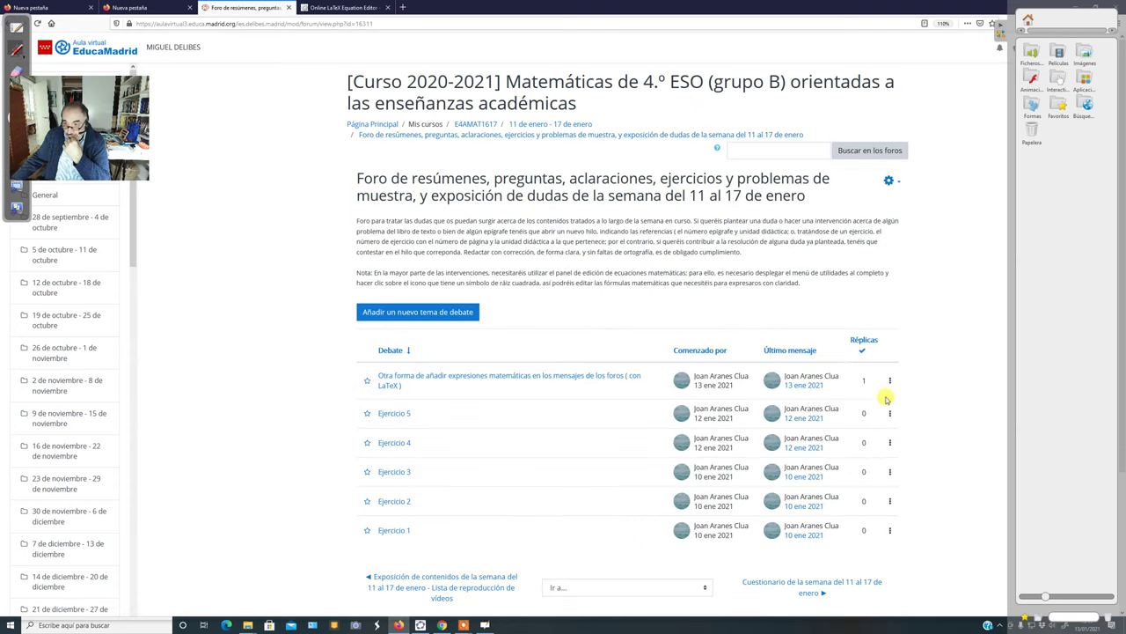
left_click(479, 376)
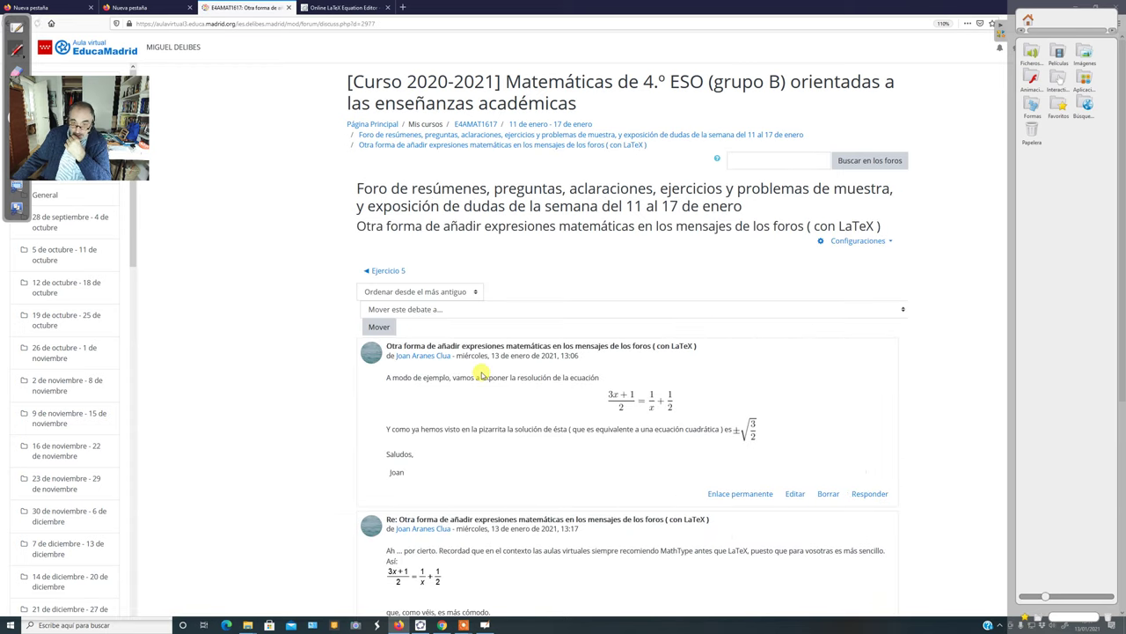
scroll(690, 339, "down", 2)
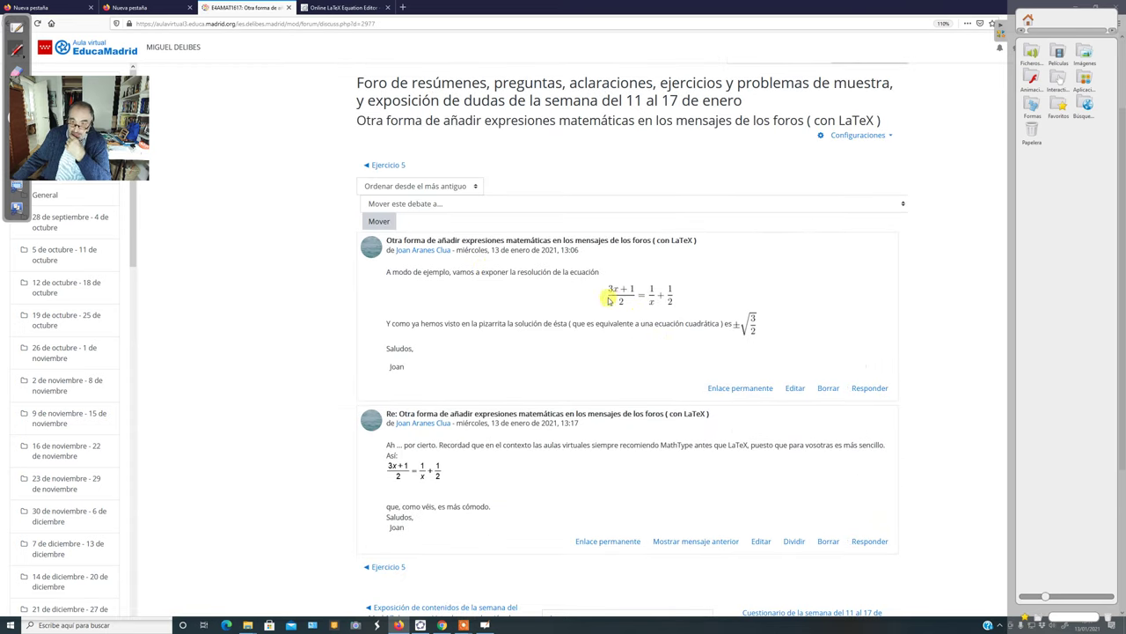